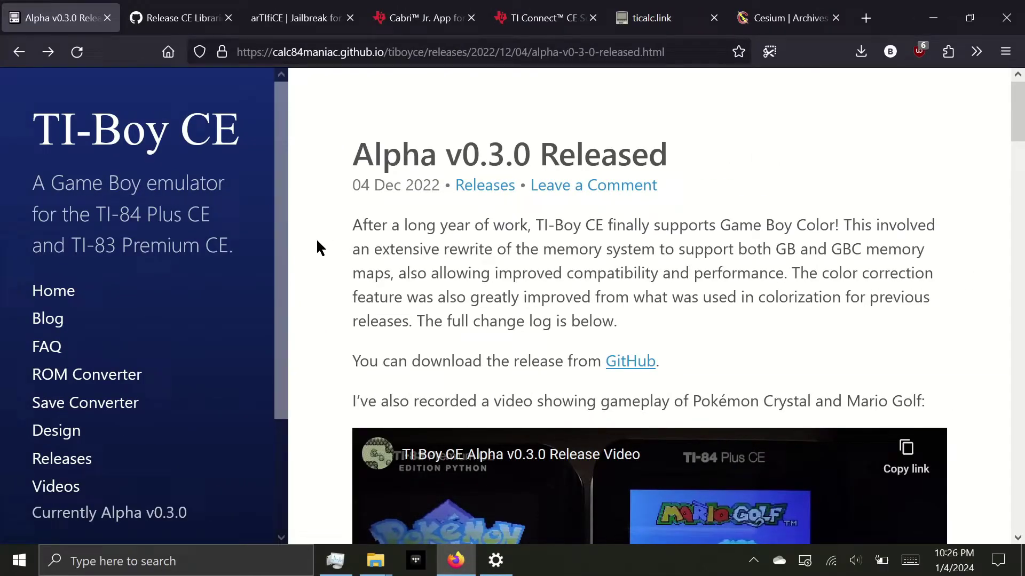
# Step: Download TIBoyCE_Alpha_v0.3.0.zip from the Alpha v0.3.0 release on GitHub into the gameboy folder
pyautogui.click(74, 472)
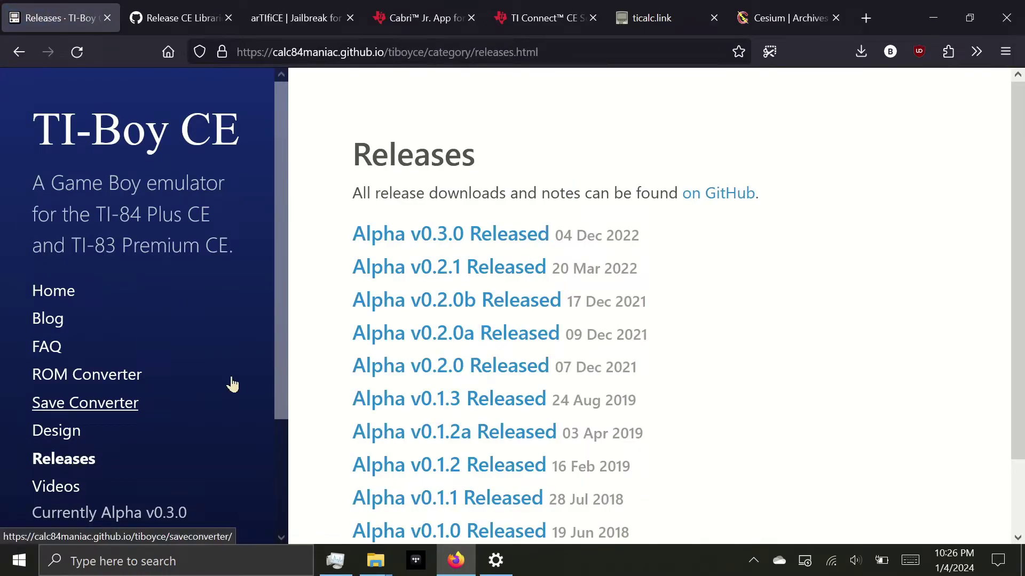
pyautogui.click(406, 236)
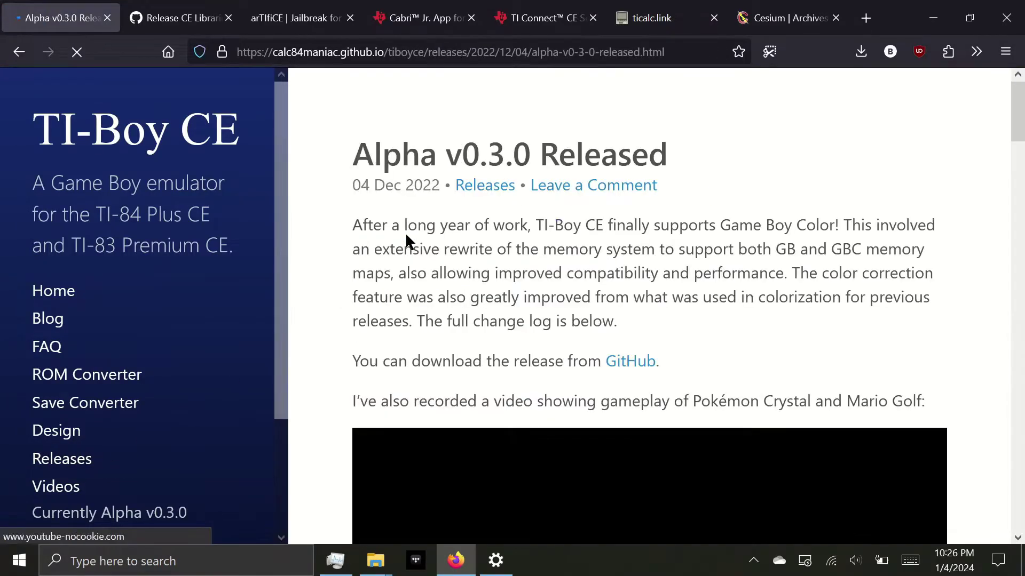
pyautogui.click(640, 368)
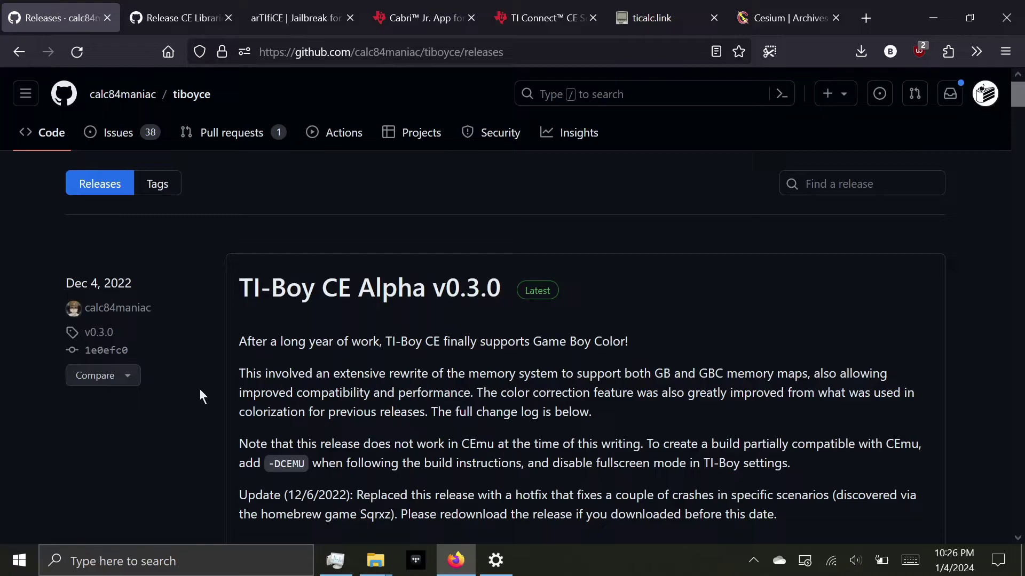
pyautogui.scroll(-20, 200, 390)
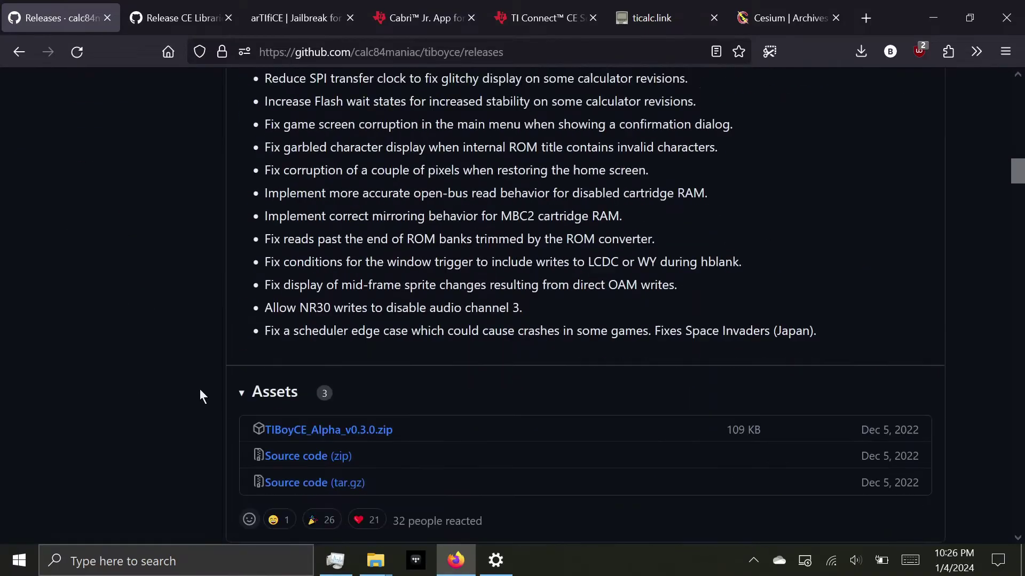
pyautogui.scroll(-1, 200, 390)
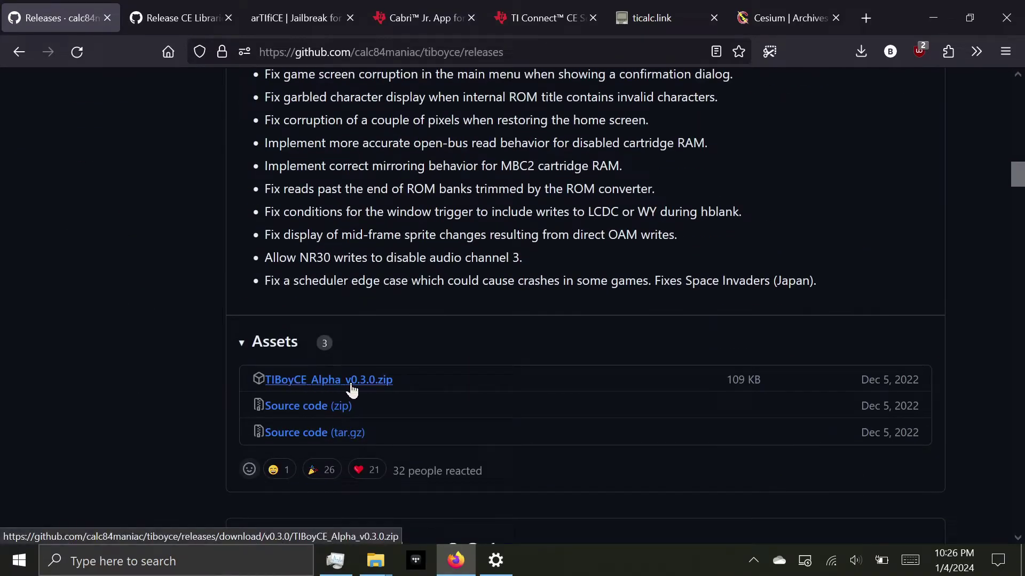
pyautogui.click(383, 383)
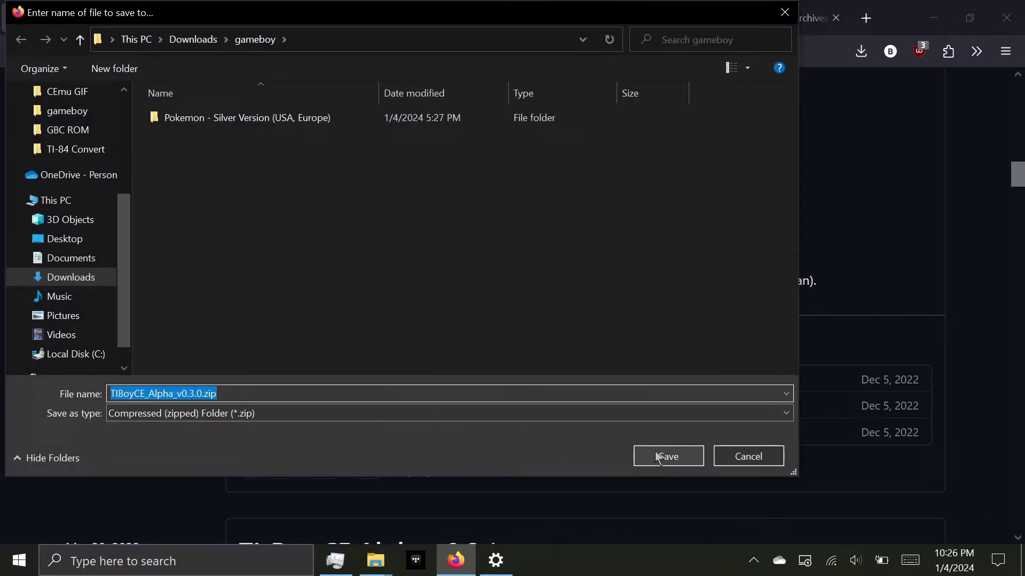
pyautogui.click(656, 455)
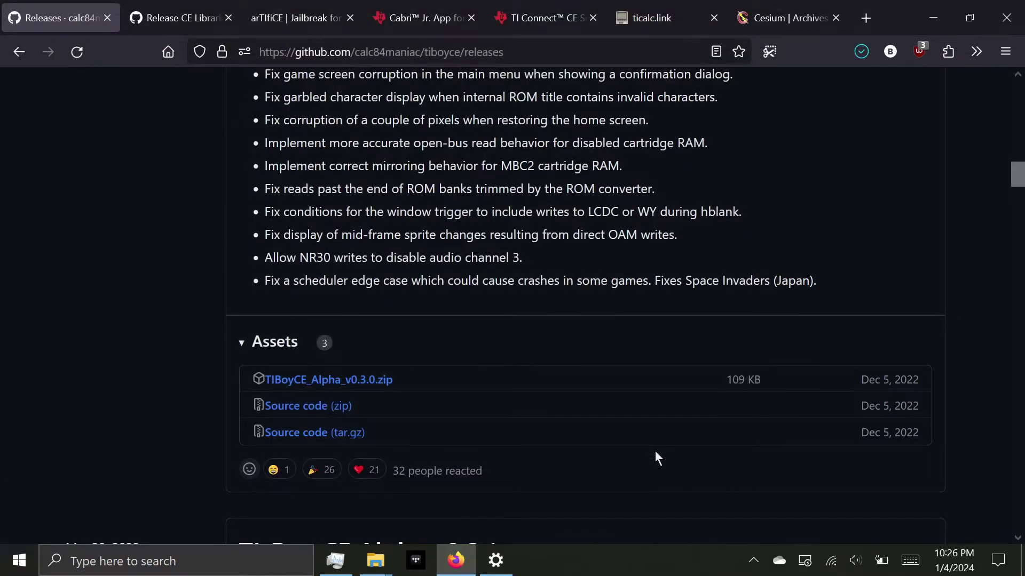
# Step: Return to the TI-Boy CE site and load Pokemon - Silver Version.gbc into the ROM Converter
pyautogui.click(19, 53)
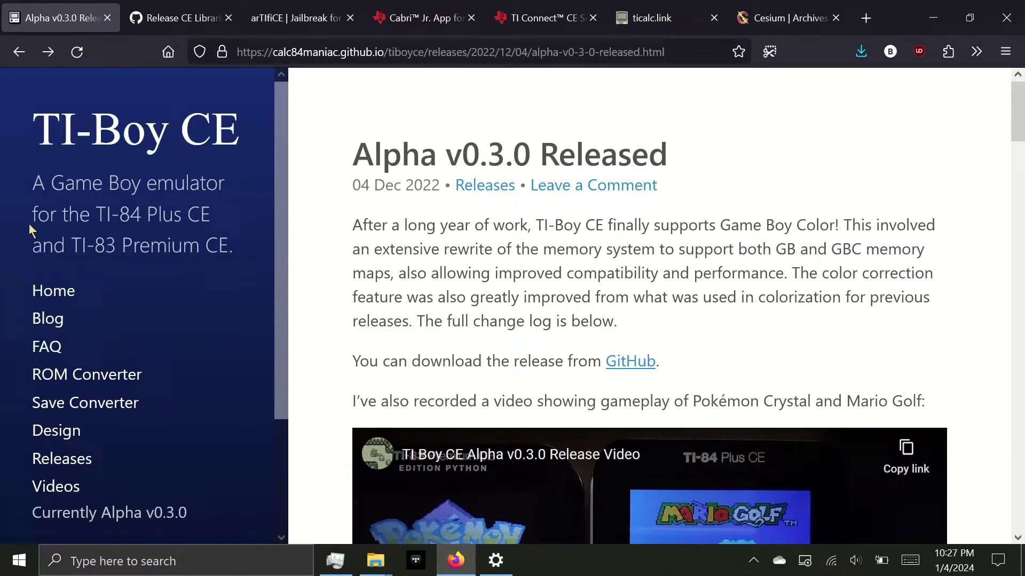
pyautogui.scroll(-1, 30, 232)
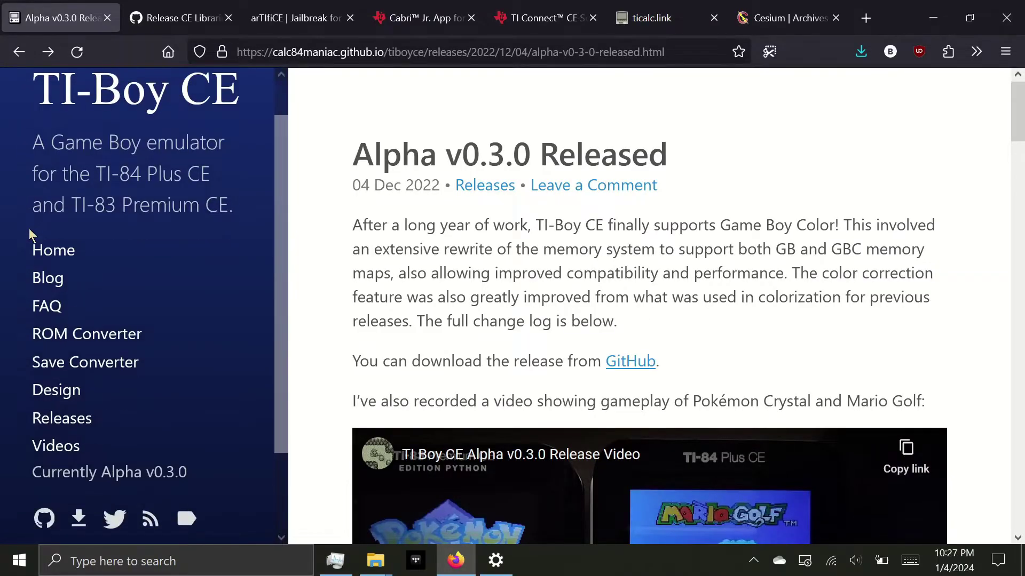
pyautogui.click(53, 342)
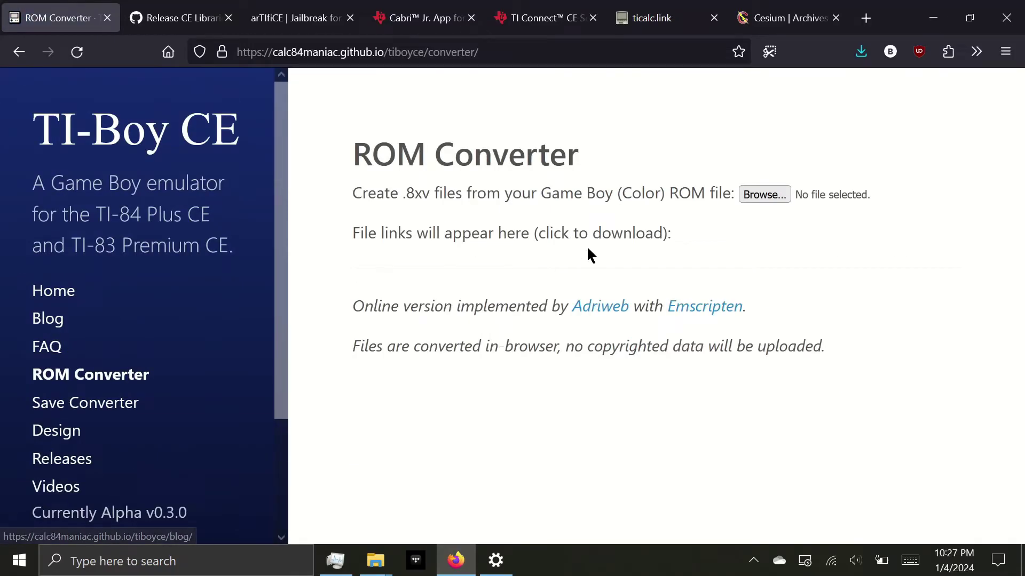
pyautogui.click(779, 195)
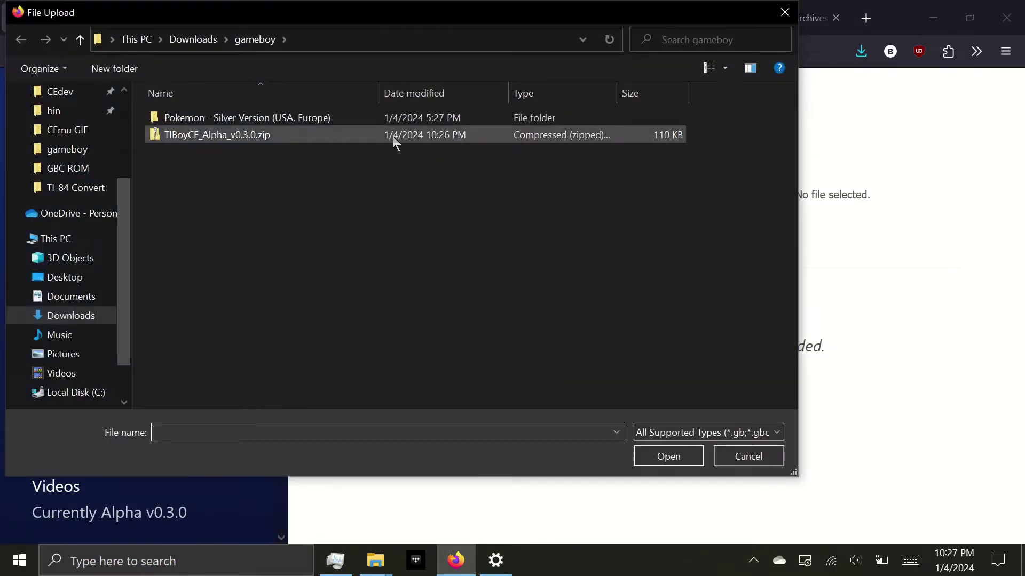
pyautogui.doubleClick(345, 117)
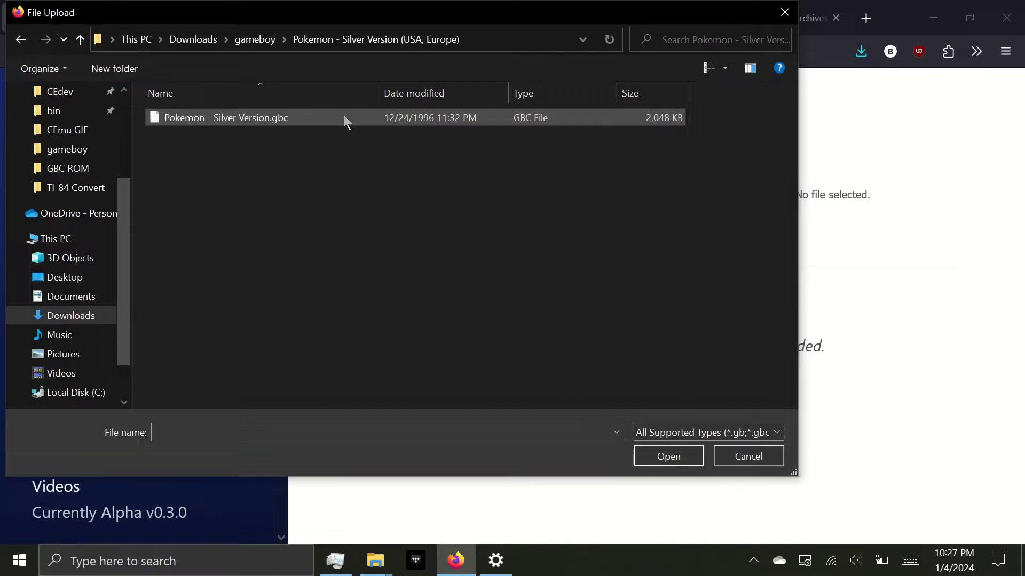
pyautogui.click(344, 116)
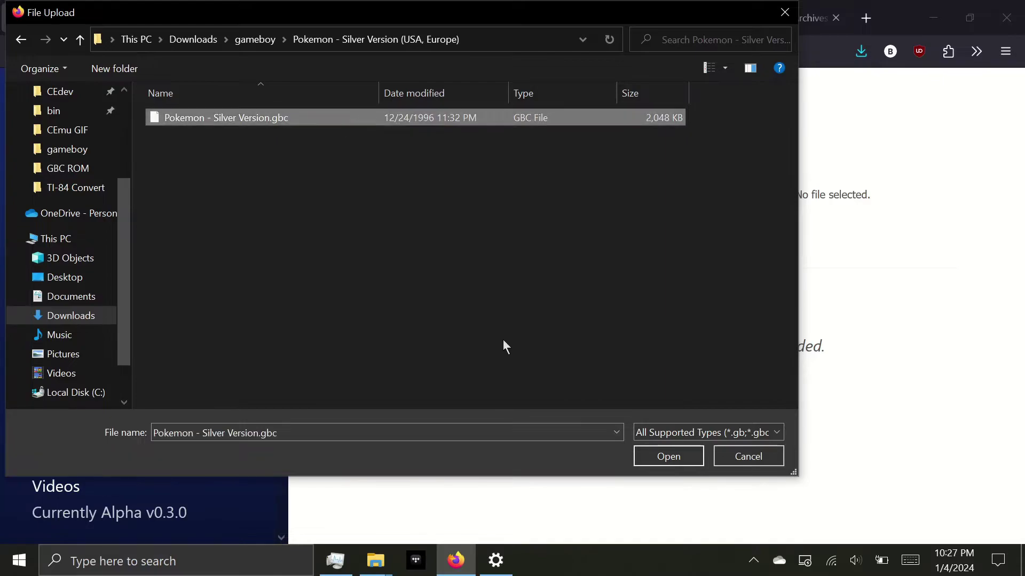
pyautogui.click(652, 466)
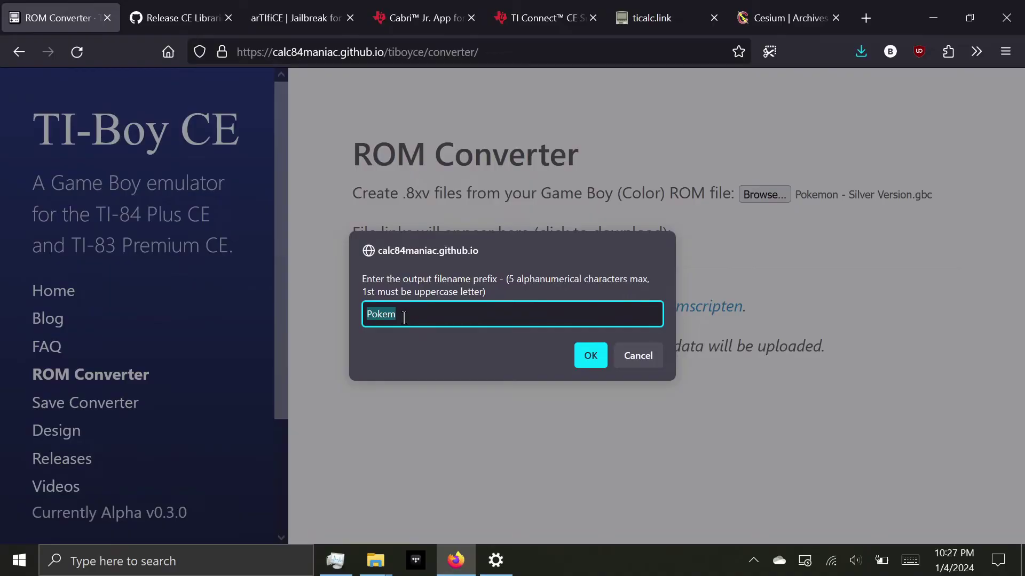
# Step: Convert the ROM with filename prefix PKSLV and title "Pokemon - Silver Version", and save the TI-84 Plus CE bundle as PKSLV.b84
pyautogui.write('PKSLV')
pyautogui.click(590, 356)
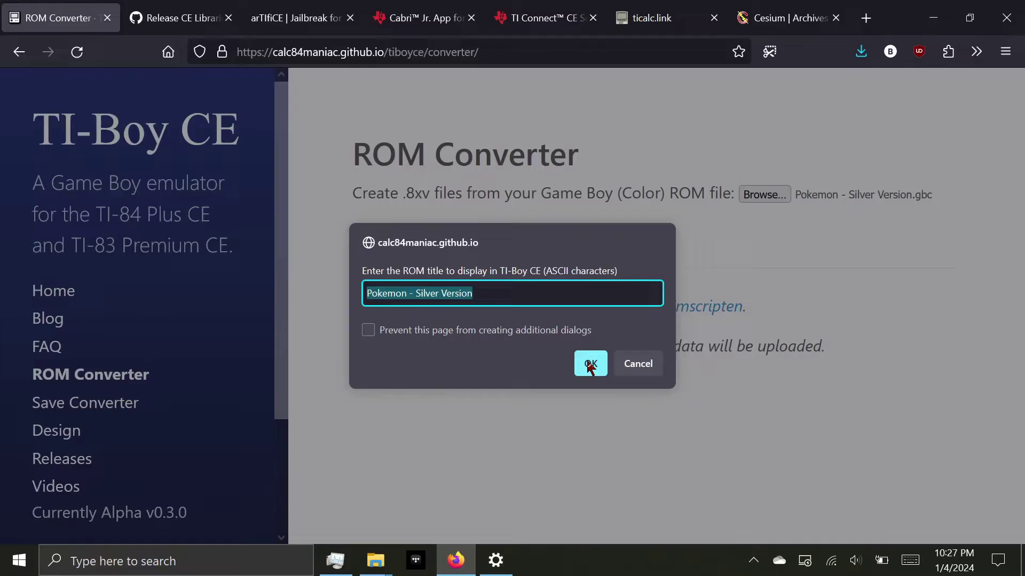
pyautogui.click(589, 365)
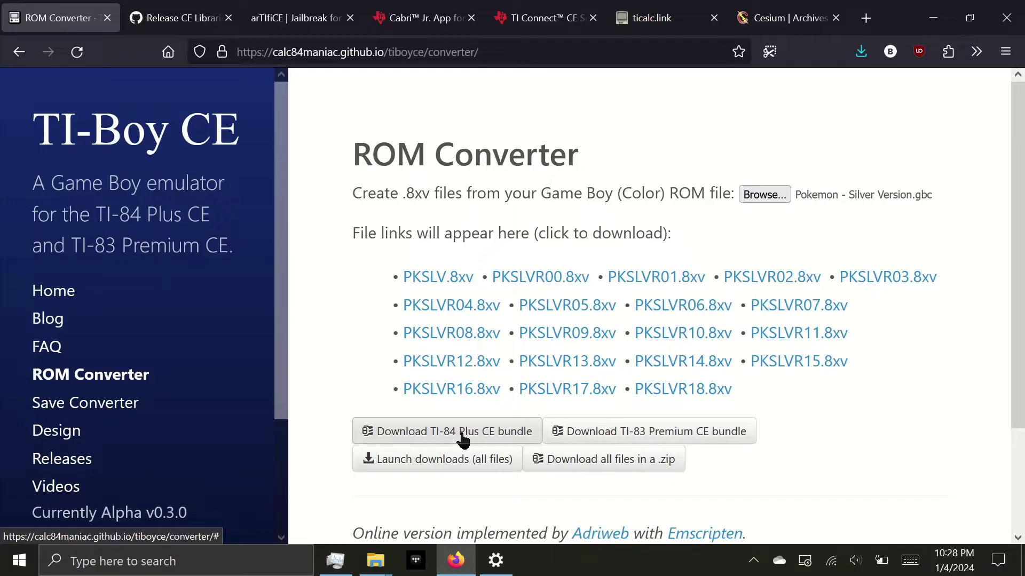
pyautogui.click(462, 437)
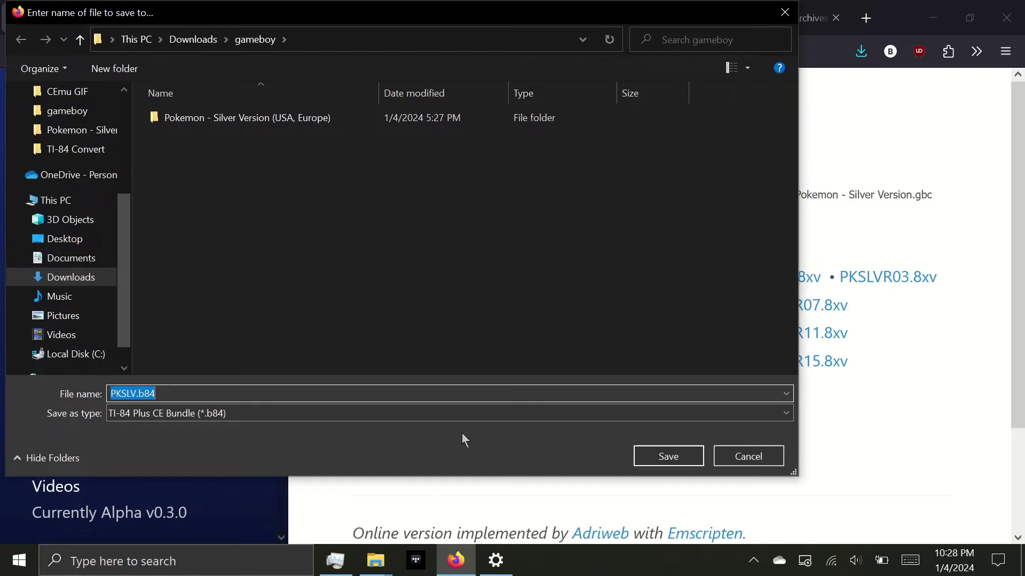
pyautogui.click(658, 459)
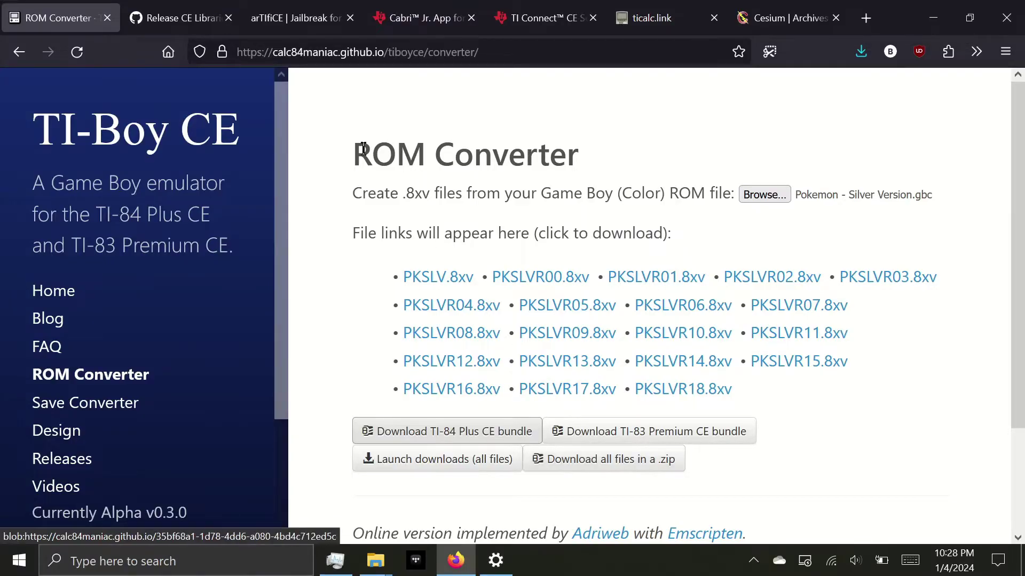
# Step: Download the arTIfiCE jailbreak file arTIfiCE.8xv and the Cabri Jr. app CabriJr_CE.8ek into the gameboy folder
pyautogui.click(277, 22)
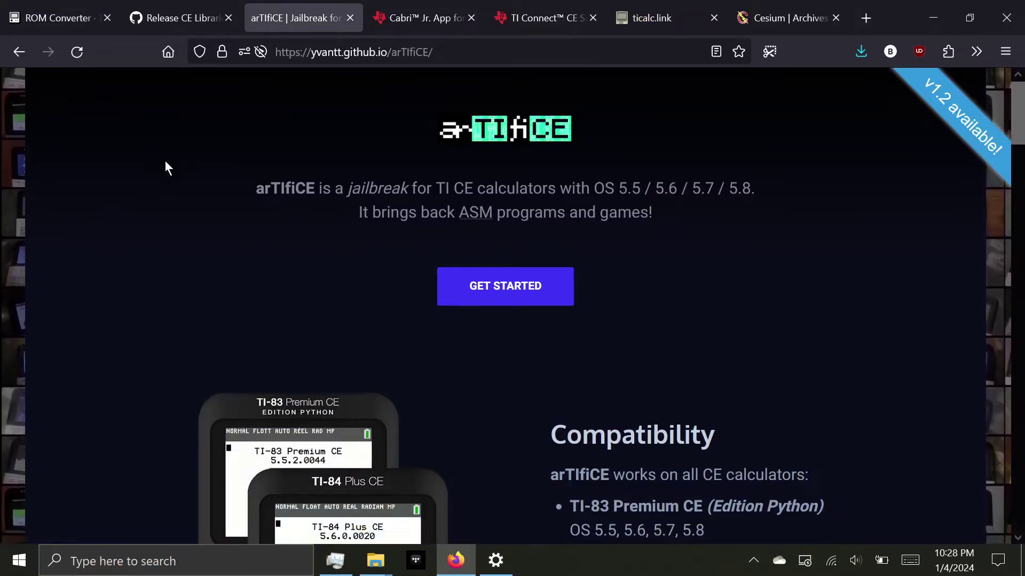
pyautogui.scroll(-5, 497, 292)
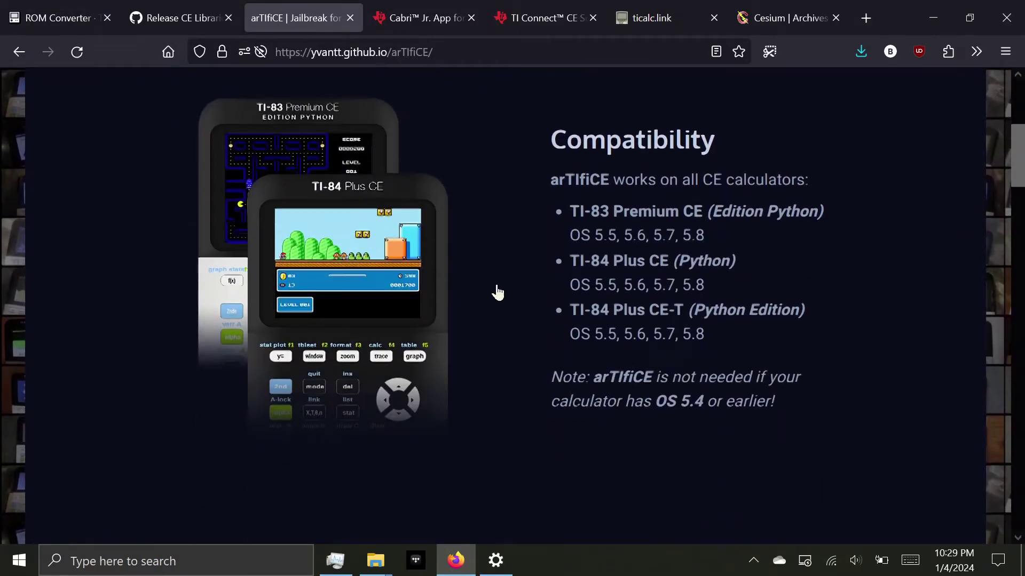
pyautogui.scroll(-5, 497, 293)
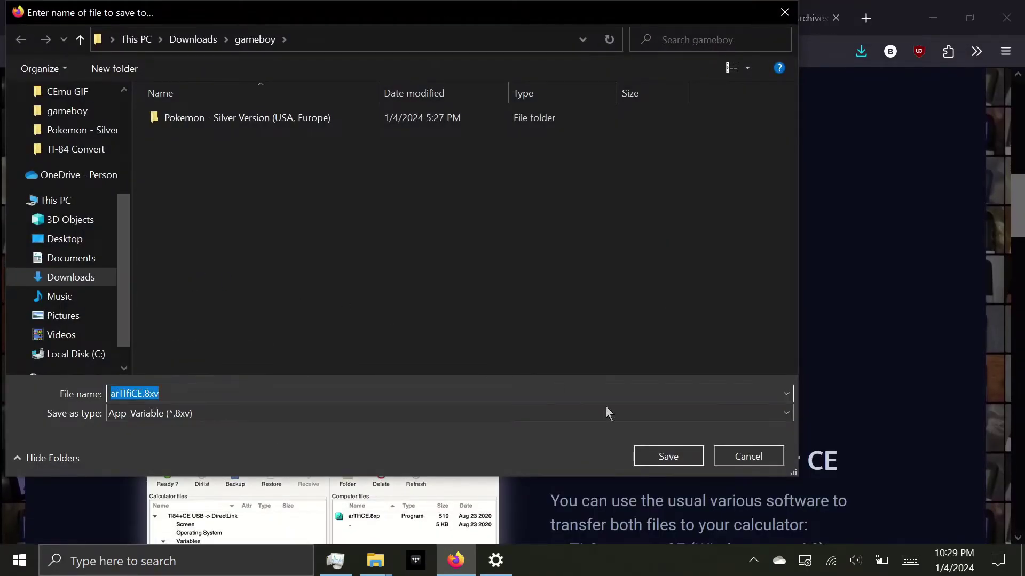
pyautogui.click(663, 455)
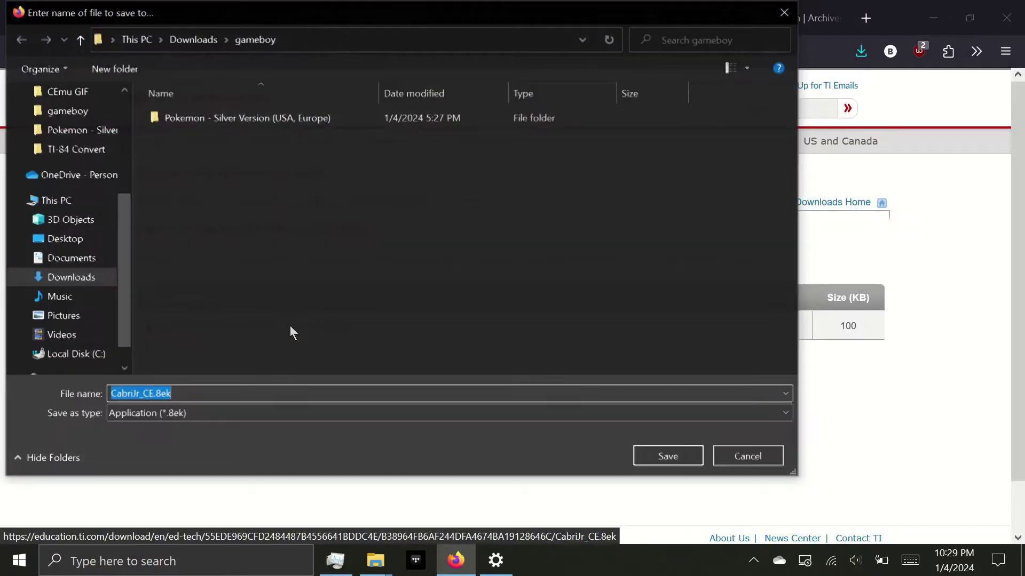
pyautogui.click(638, 451)
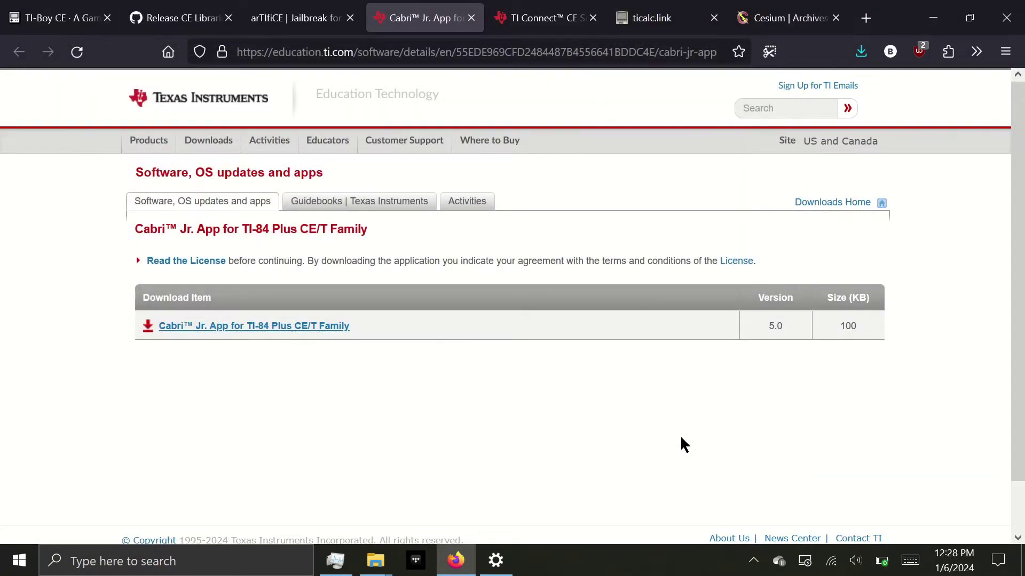
# Step: Download clibs.8xg from the CE Libraries v11.2 release into the gameboy folder
pyautogui.click(181, 18)
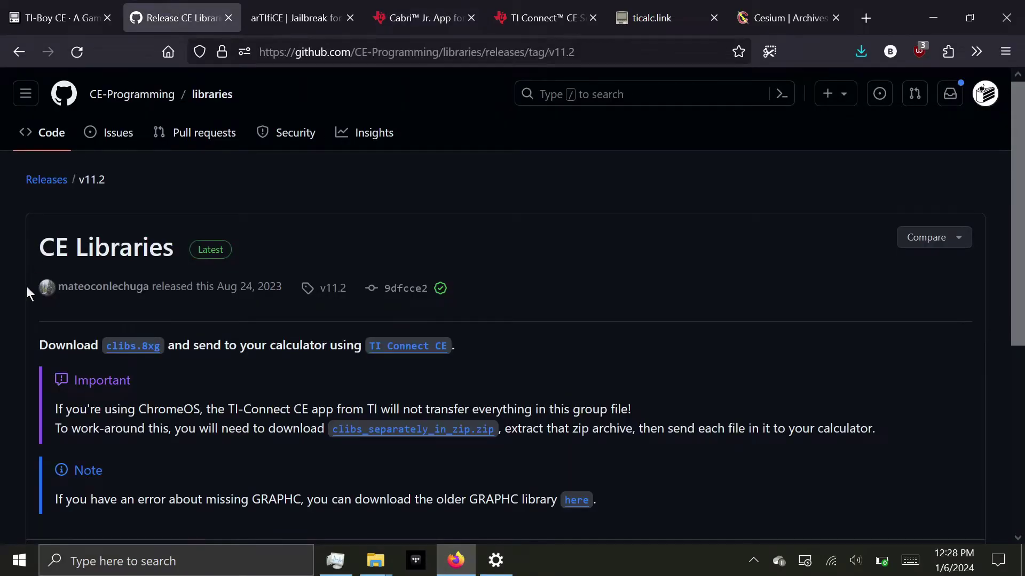
pyautogui.scroll(-2, 26, 286)
pyautogui.scroll(-3, 27, 286)
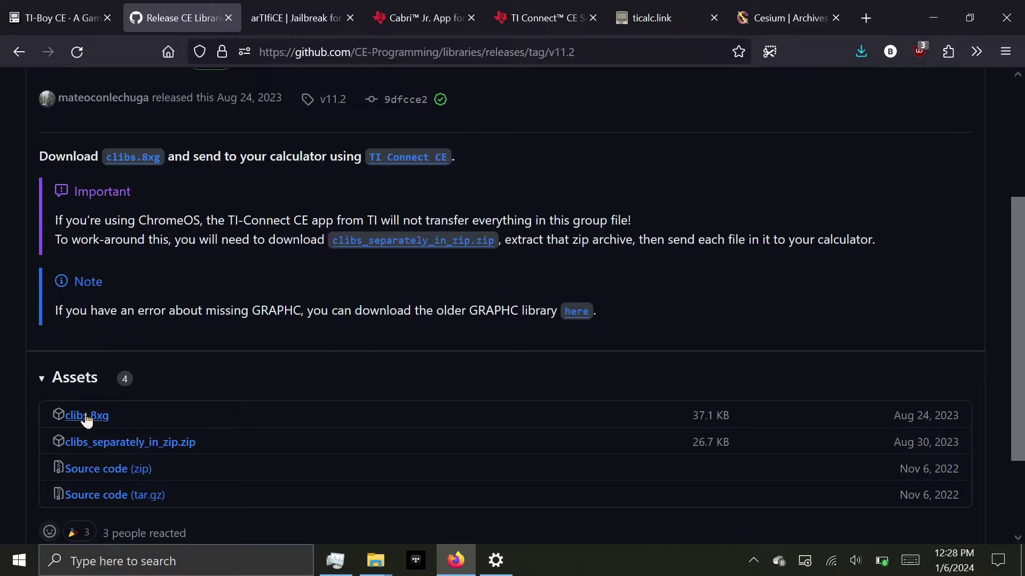
pyautogui.click(96, 419)
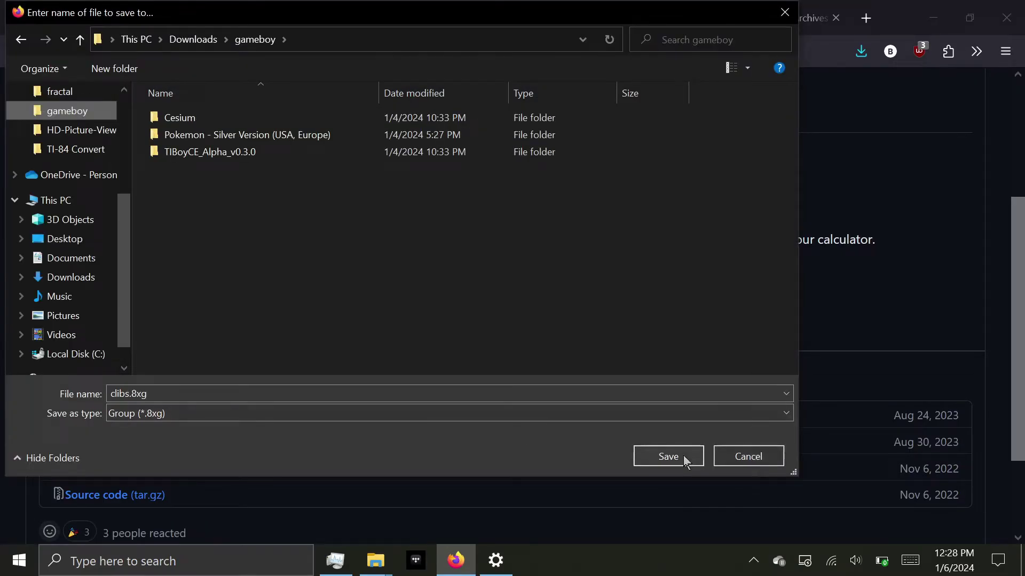
pyautogui.click(668, 457)
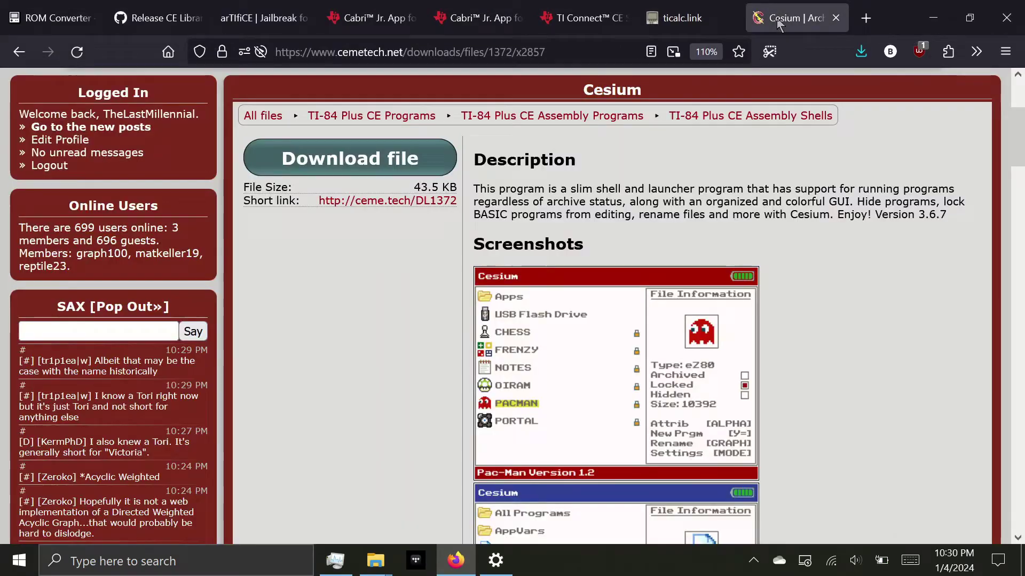
# Step: Download the Cesium shell from Cemetech as Cesium.zip into the gameboy folder
pyautogui.click(438, 160)
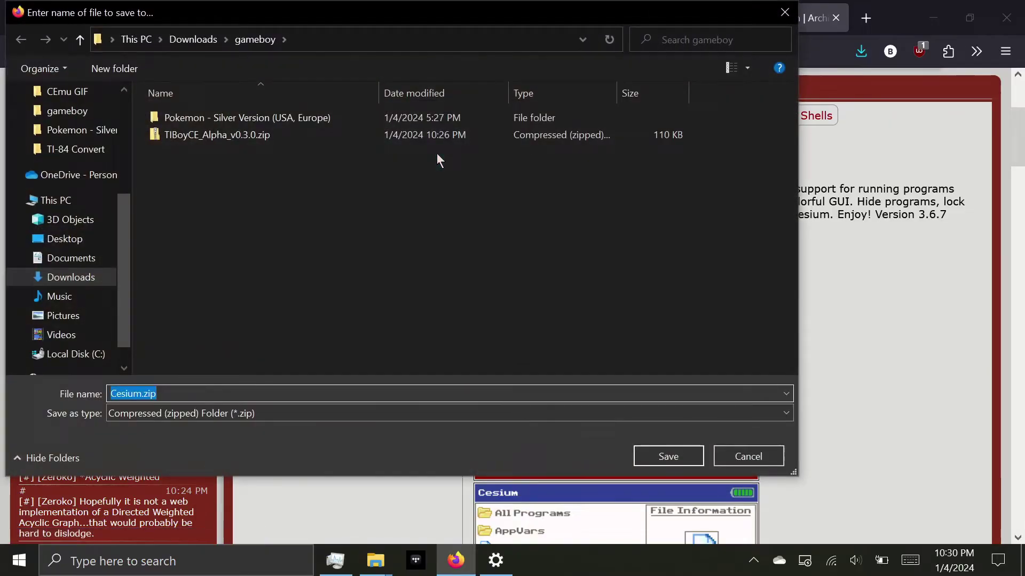
pyautogui.click(672, 457)
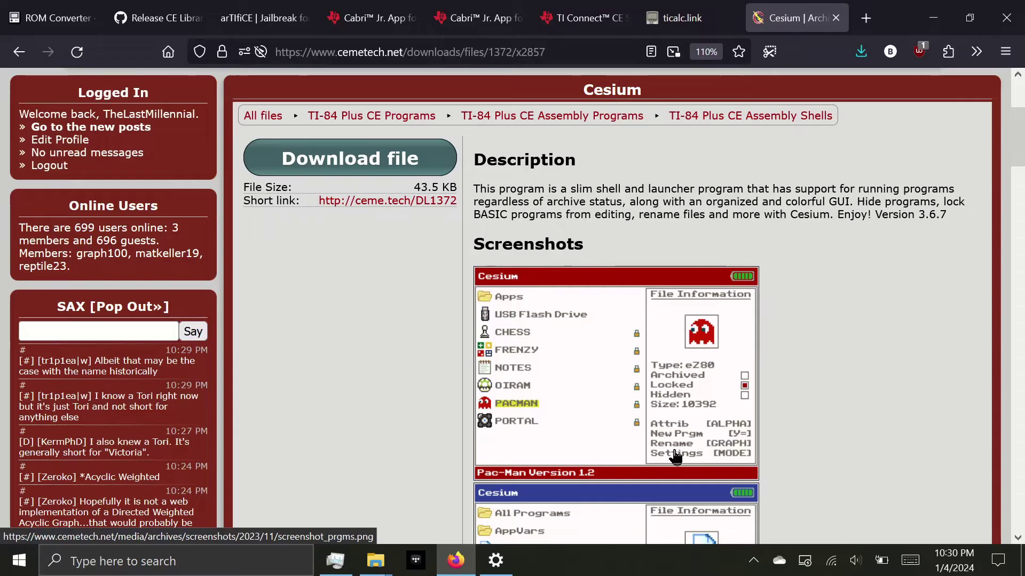
# Step: Check ticalc.link, download the Windows EXE installer of TI Connect CE into the gameboy folder, and show it in File Explorer
pyautogui.click(692, 20)
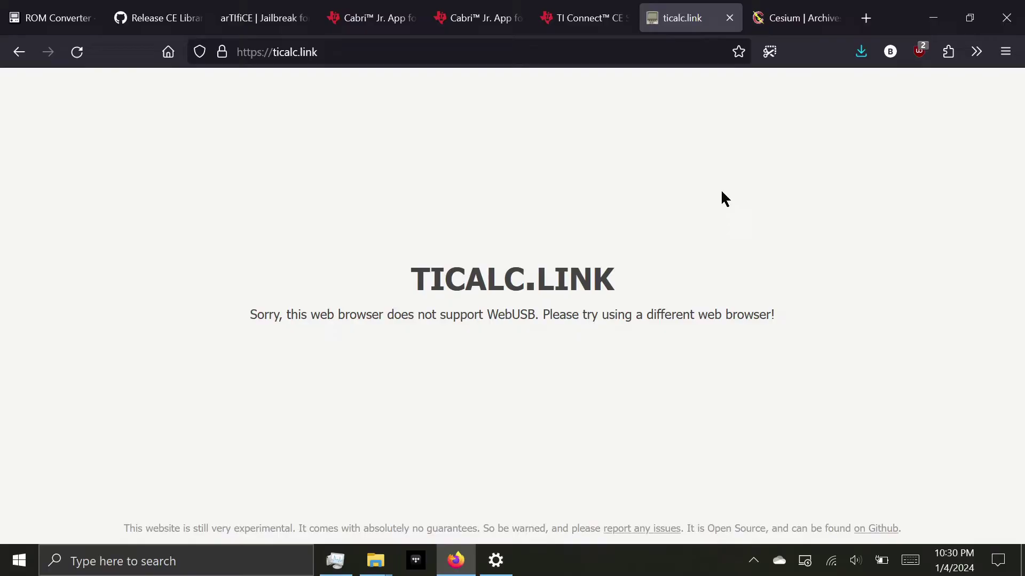
pyautogui.click(585, 26)
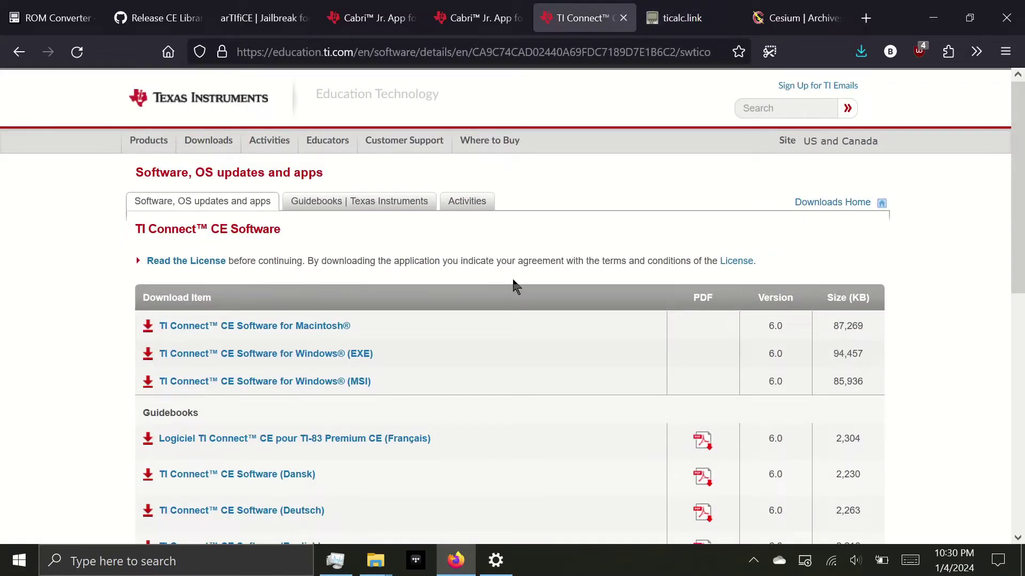
pyautogui.click(254, 361)
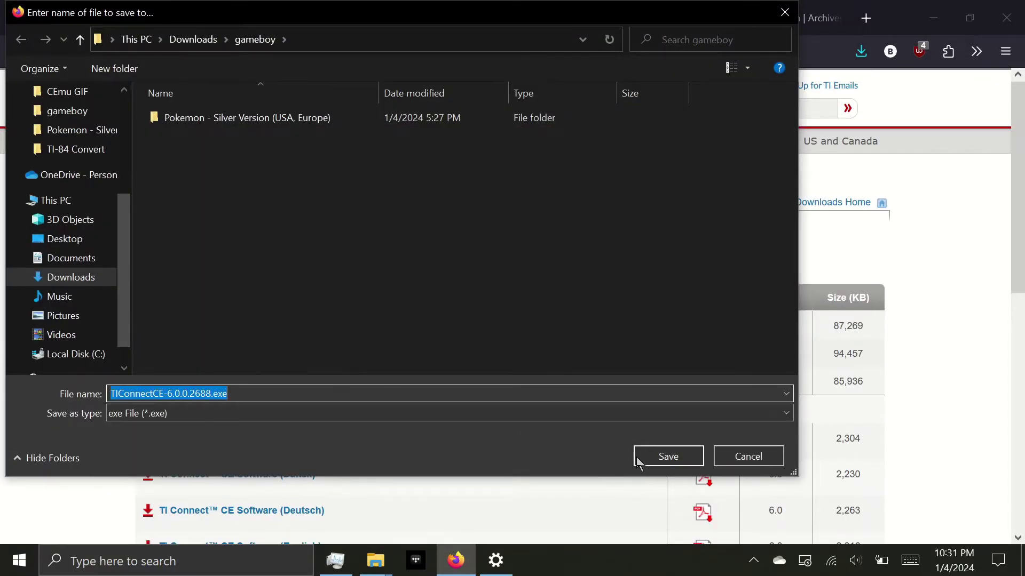
pyautogui.click(651, 456)
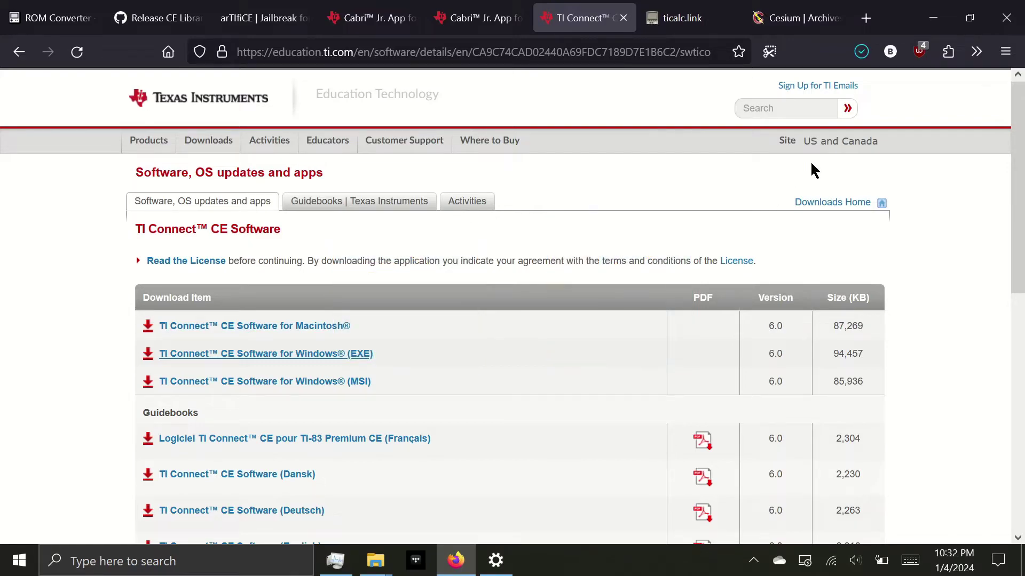
pyautogui.click(862, 52)
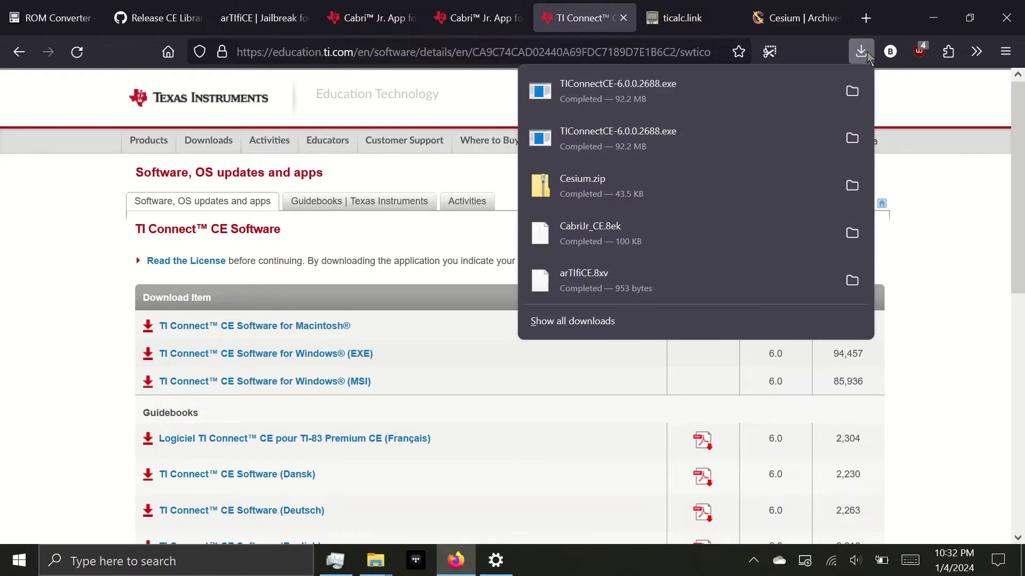
pyautogui.click(852, 91)
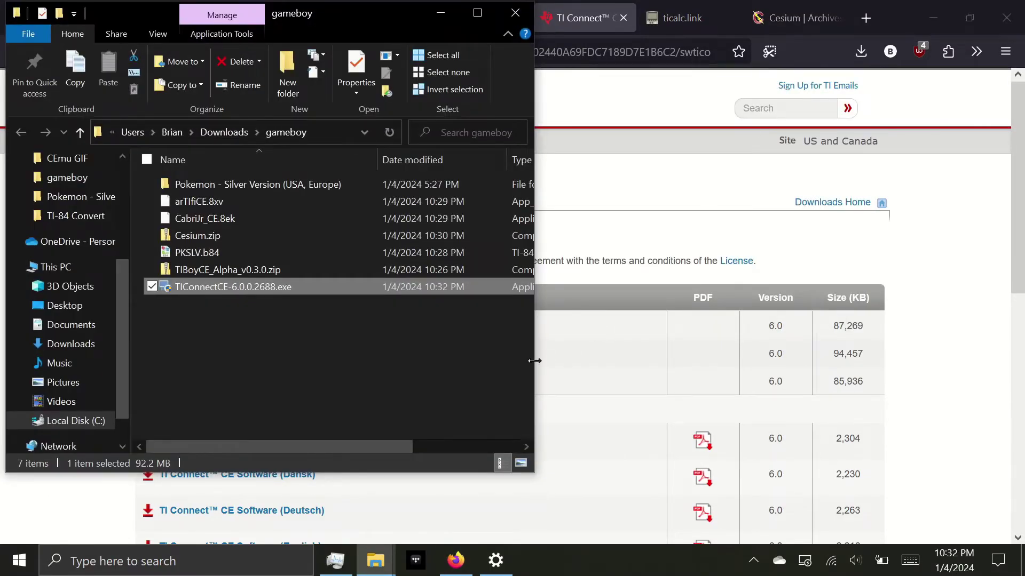
# Step: Extract TIBoyCE_Alpha_v0.3.0.zip into its own folder inside the gameboy folder
pyautogui.moveTo(536, 360); pyautogui.dragTo(736, 368)
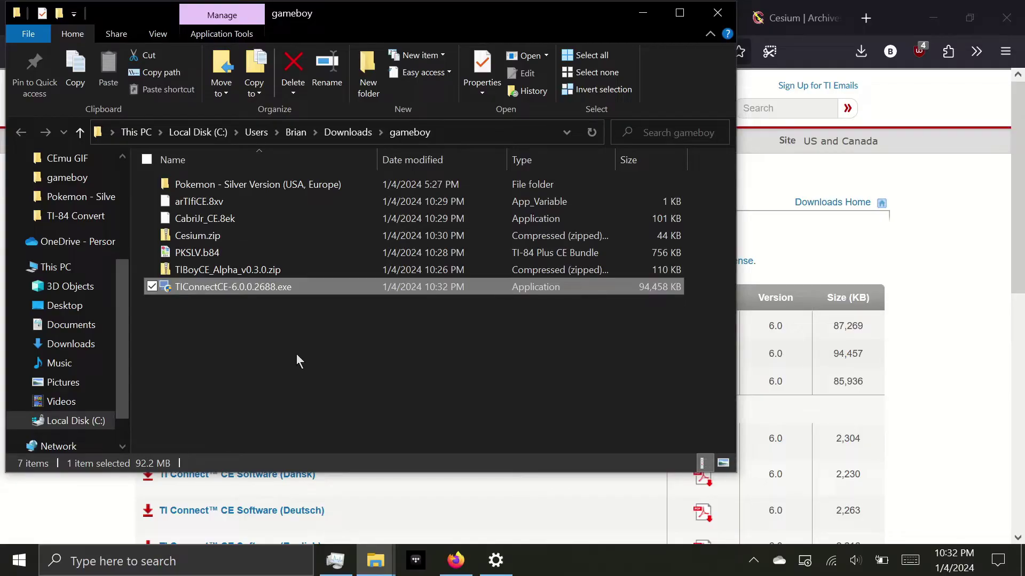
pyautogui.click(246, 270)
pyautogui.rightClick(246, 270)
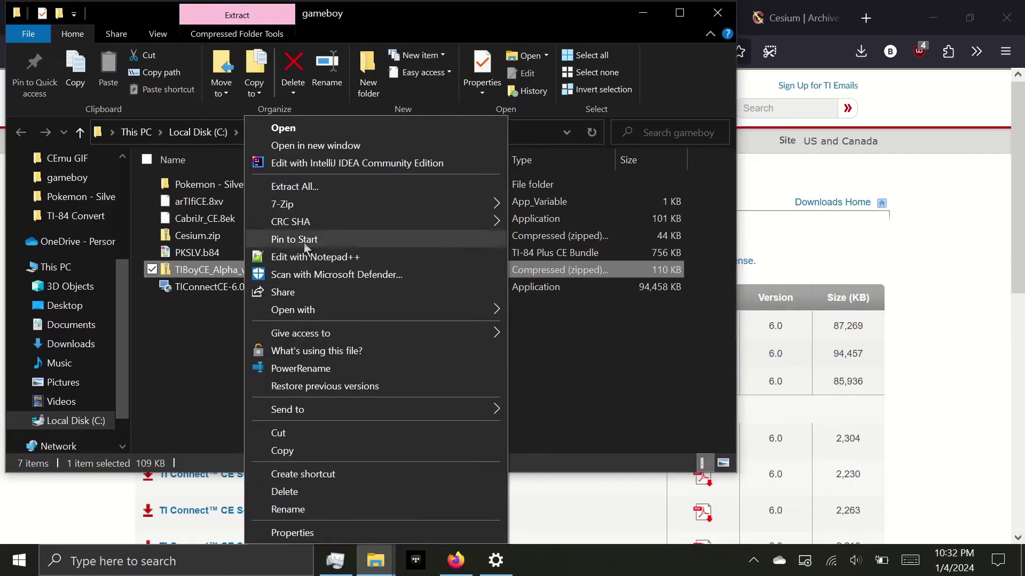
pyautogui.click(315, 188)
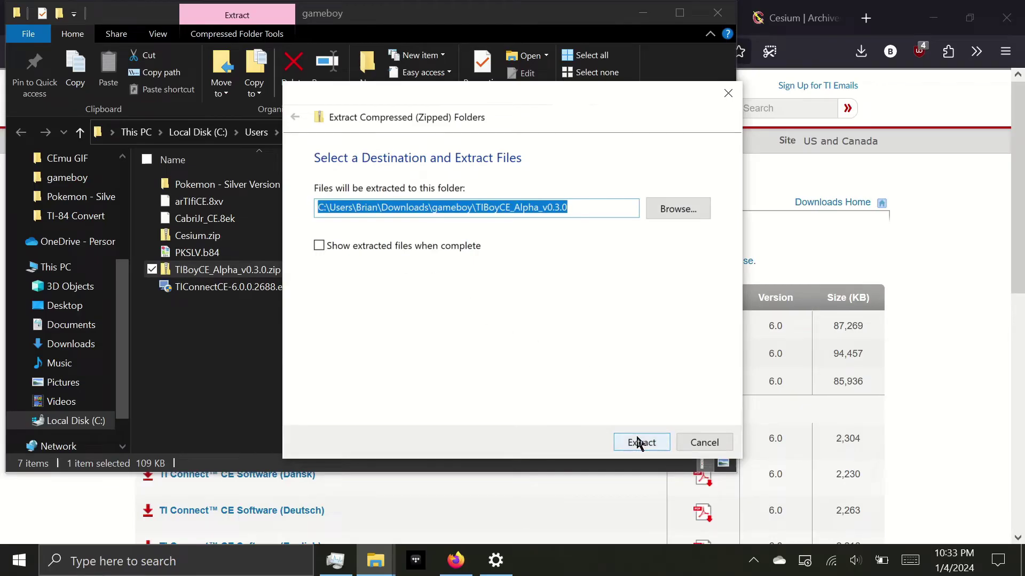
pyautogui.click(639, 442)
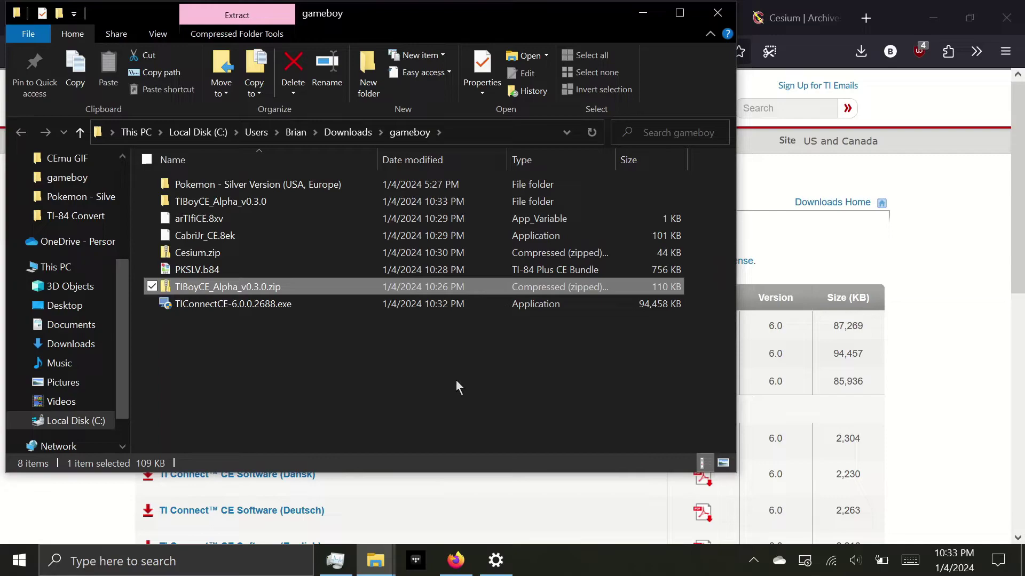
# Step: Extract Cesium.zip into a Cesium folder inside the gameboy folder
pyautogui.rightClick(271, 255)
pyautogui.click(341, 186)
pyautogui.click(638, 444)
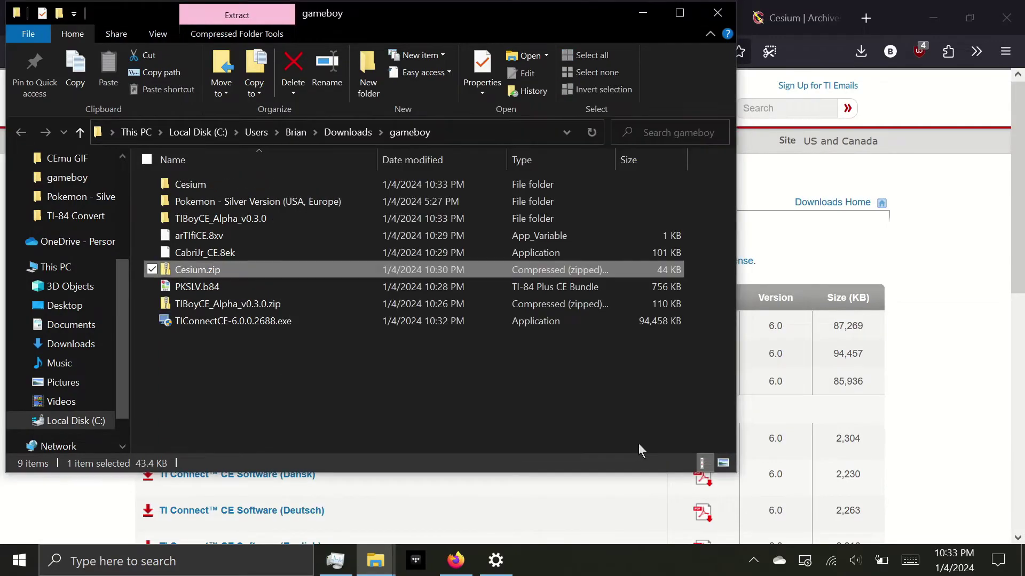
# Step: Run the TIConnectCE-6.0.0.2688.exe installer and launch TI Connect CE
pyautogui.click(313, 322)
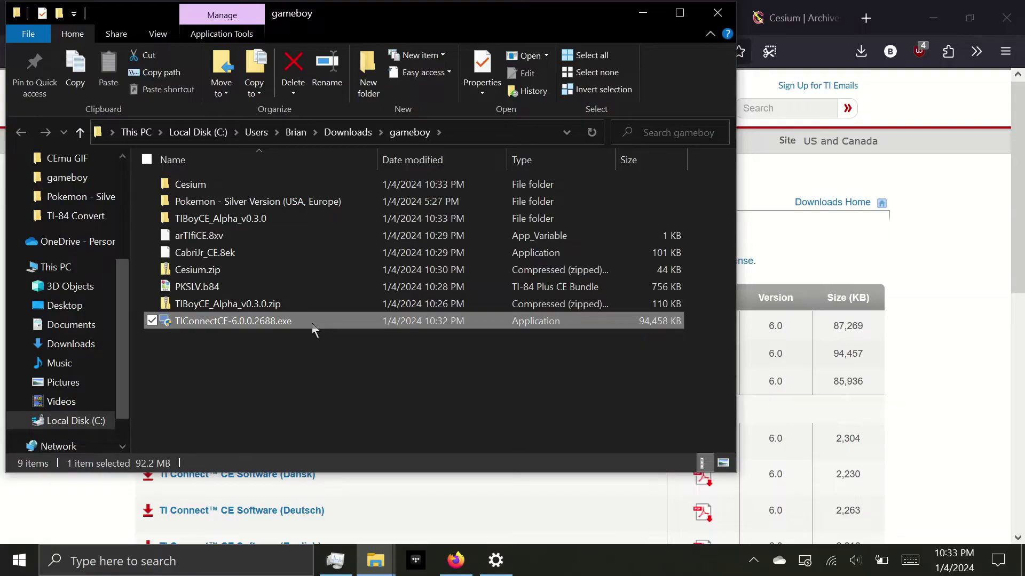
pyautogui.doubleClick(313, 323)
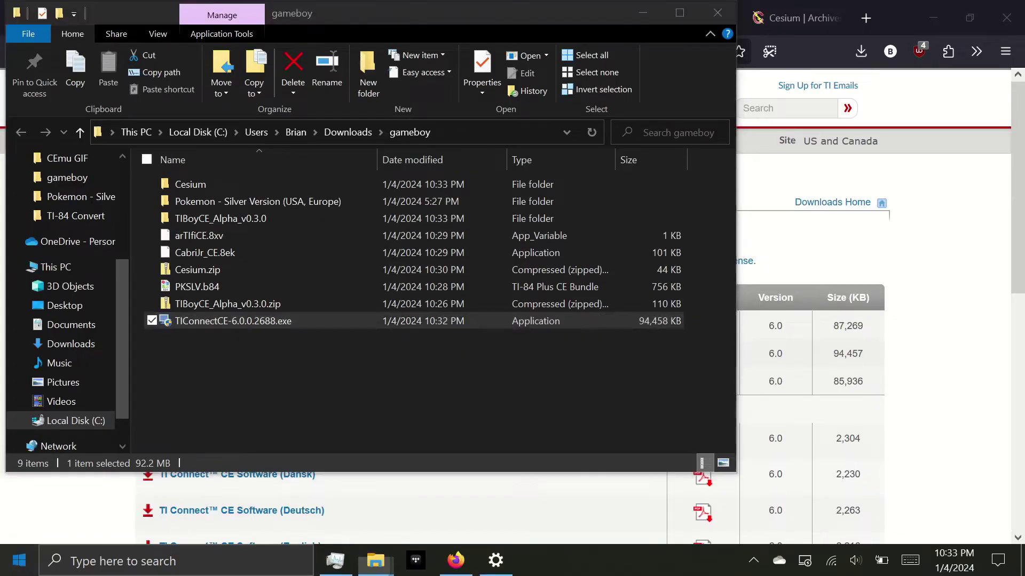
pyautogui.click(19, 560)
pyautogui.write('ti')
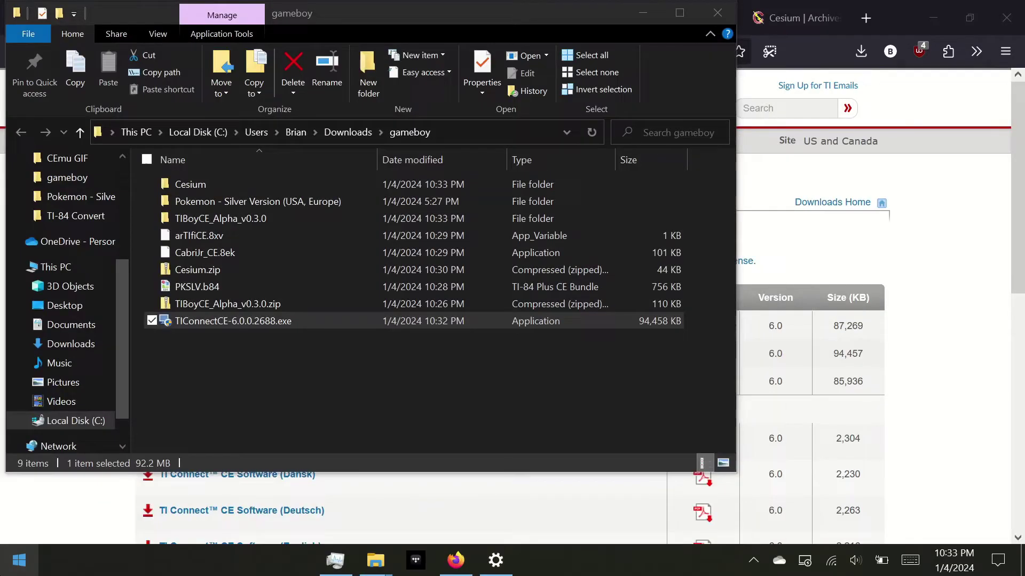
pyautogui.press('Return')
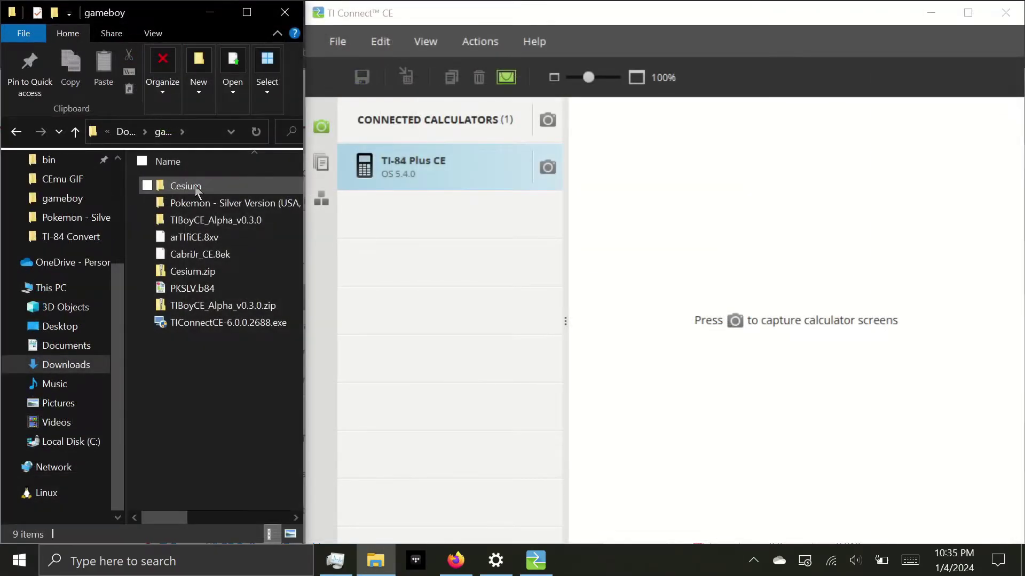
# Step: Send cesium.8xp from the extracted cesium folder to the connected TI-84 Plus CE with its location set to Archive
pyautogui.doubleClick(198, 187)
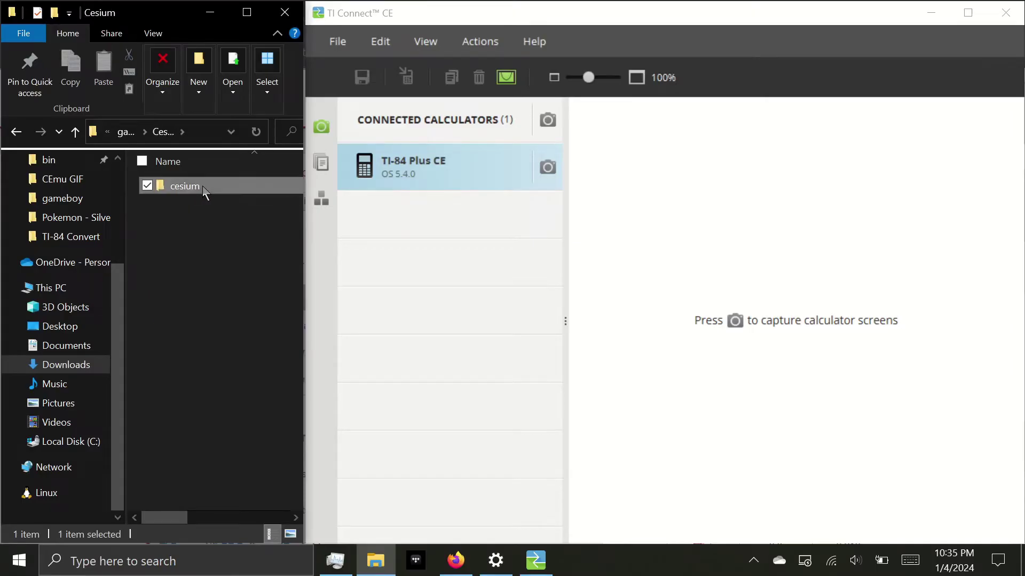
pyautogui.doubleClick(202, 187)
pyautogui.moveTo(192, 187); pyautogui.dragTo(437, 170)
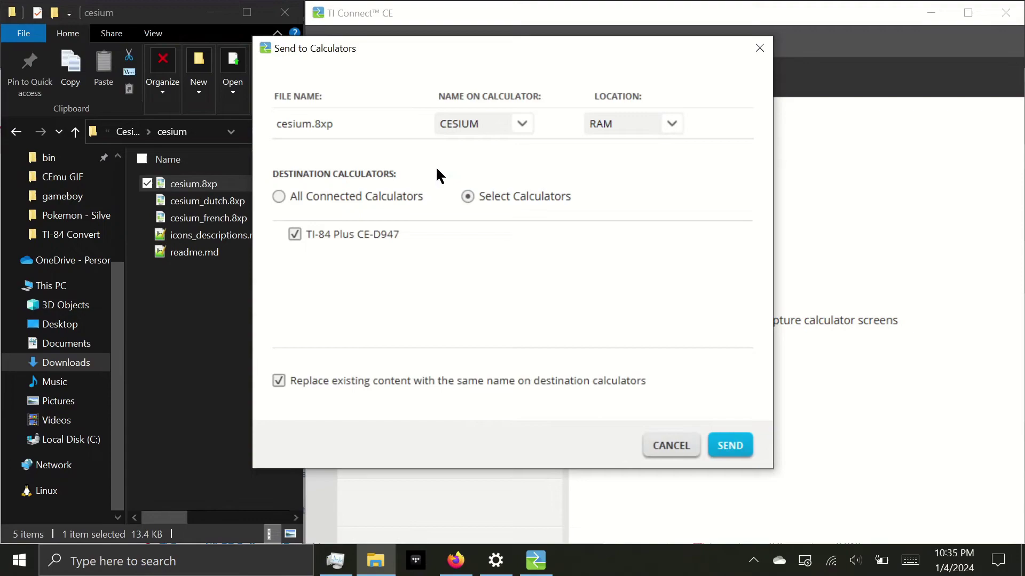
pyautogui.click(669, 128)
pyautogui.click(626, 146)
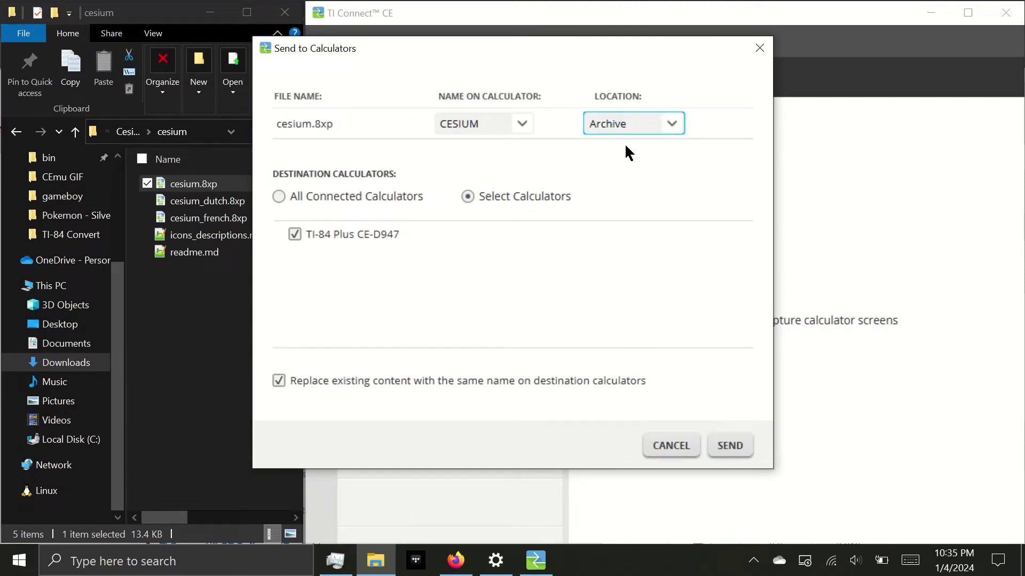
pyautogui.click(735, 449)
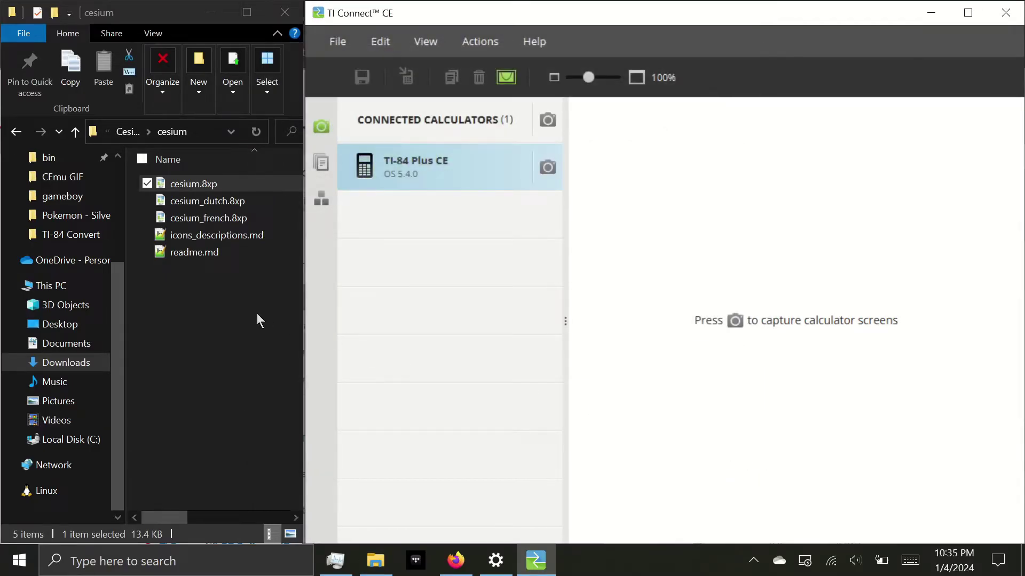
# Step: Send TIBOYCE.8xp, TIBoyDat.8xv and TIBoySkn.8xv from the TIBoyCE_Alpha_v0.3.0 folder to the calculator, storing TIBoyDat in Archive
pyautogui.click(126, 132)
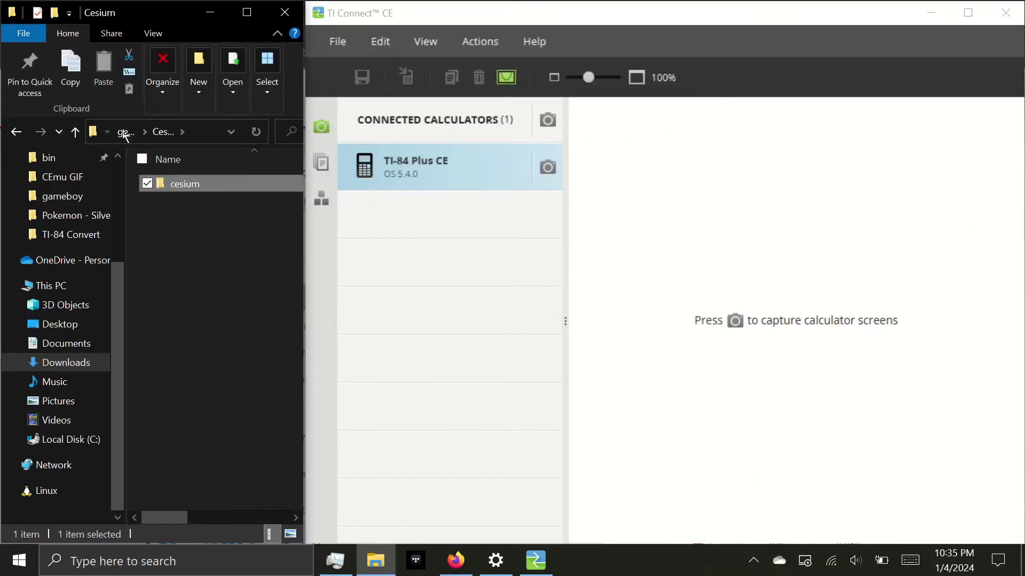
pyautogui.click(123, 133)
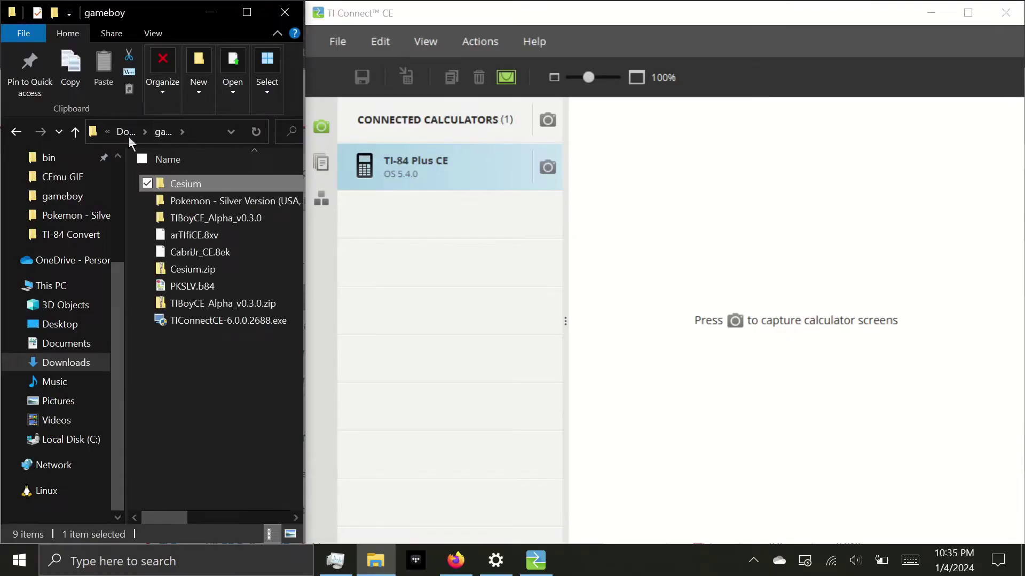
pyautogui.doubleClick(193, 220)
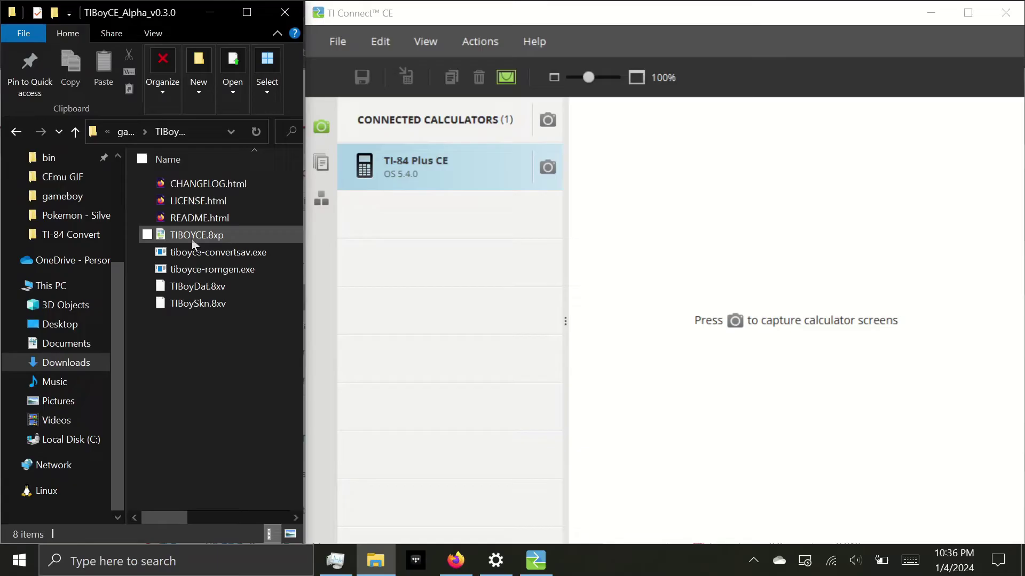
pyautogui.click(191, 238)
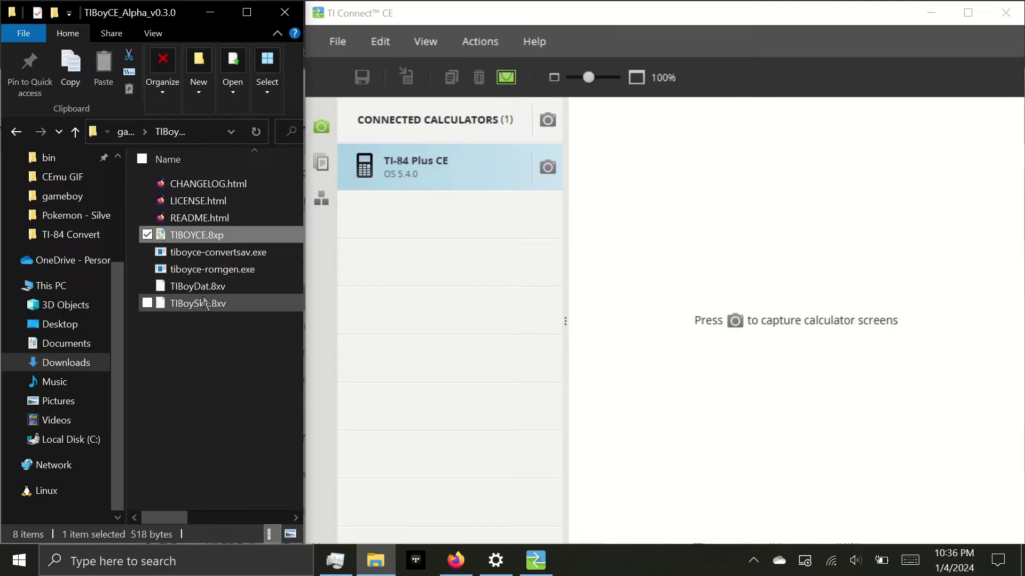
pyautogui.click(146, 287)
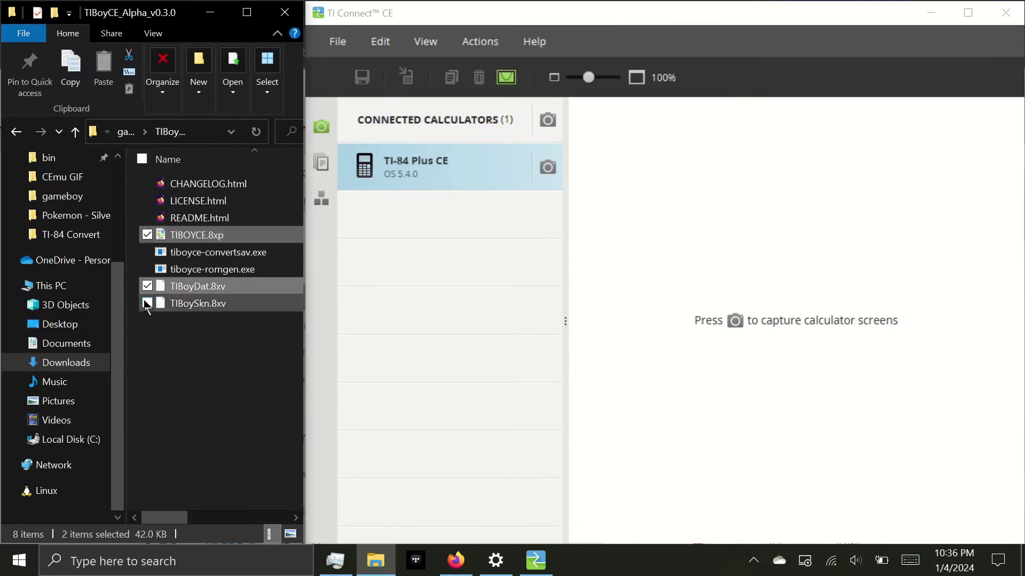
pyautogui.click(146, 303)
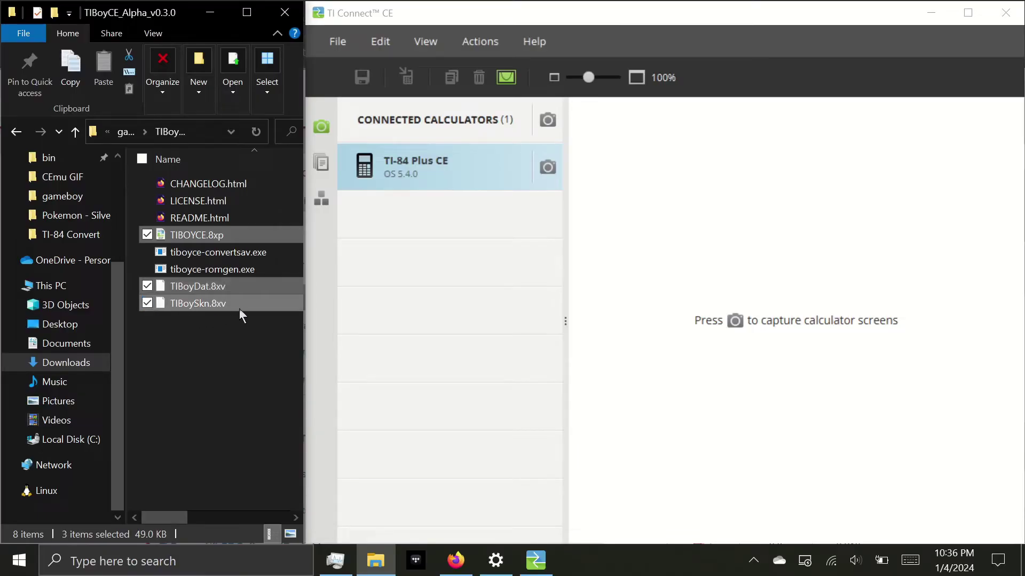
pyautogui.moveTo(239, 309); pyautogui.dragTo(435, 162)
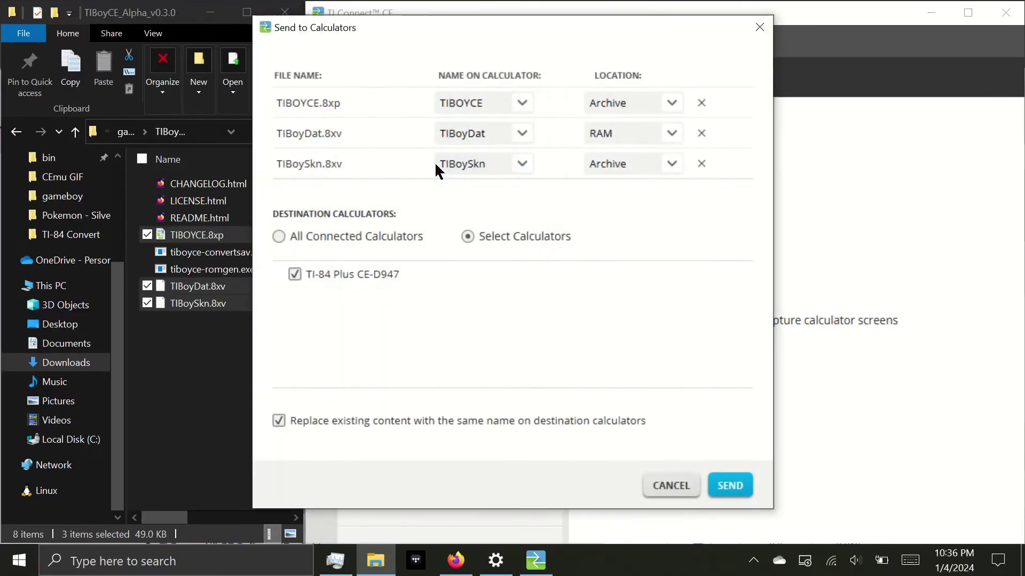
pyautogui.click(673, 129)
pyautogui.click(633, 158)
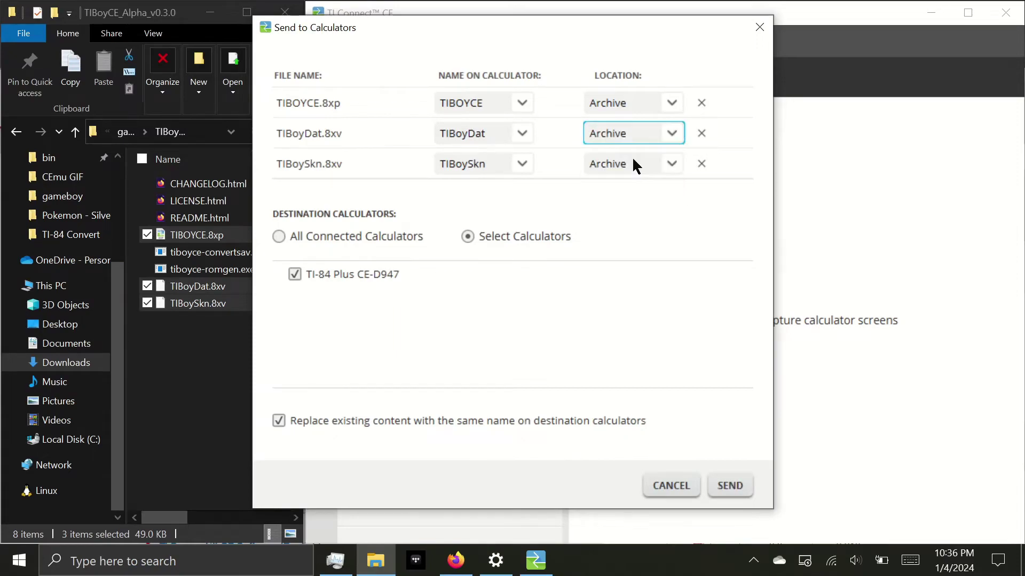
pyautogui.click(733, 487)
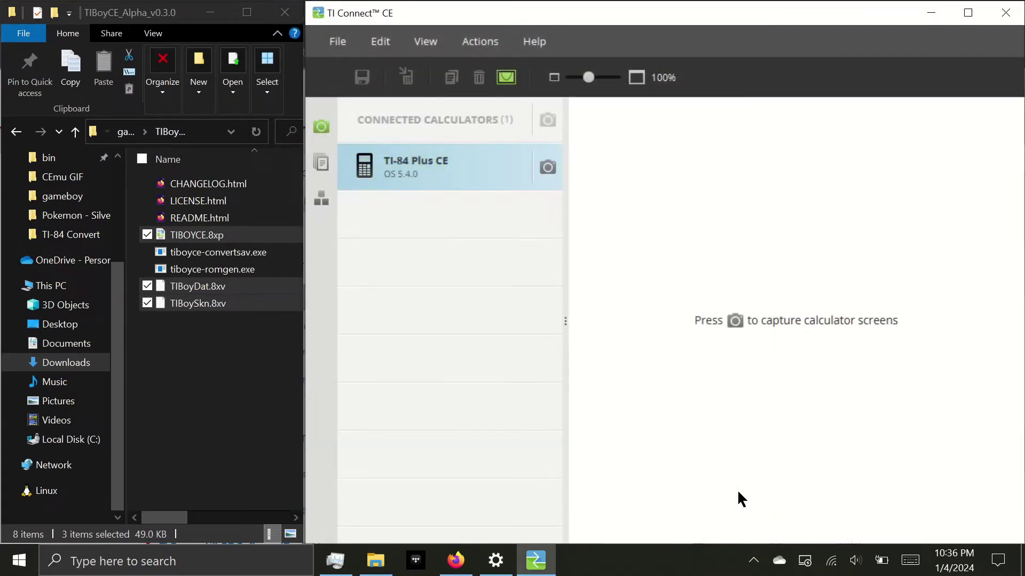
pyautogui.click(185, 355)
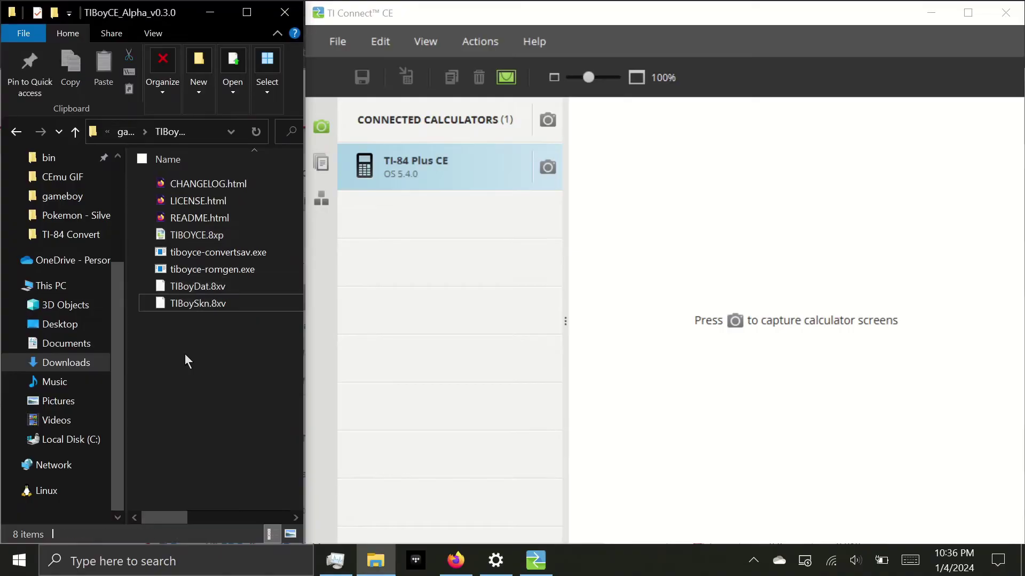
# Step: Send arTIfiCE.8xv and CabriJr_CE.8ek from the gameboy folder to the calculator, setting arTIfiCE's location to Archive
pyautogui.click(126, 132)
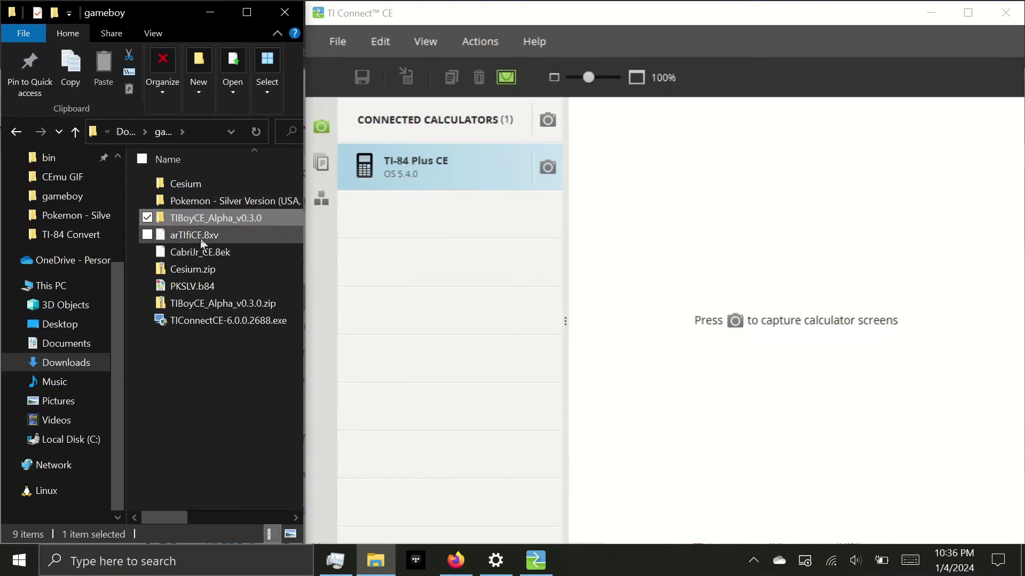
pyautogui.click(147, 234)
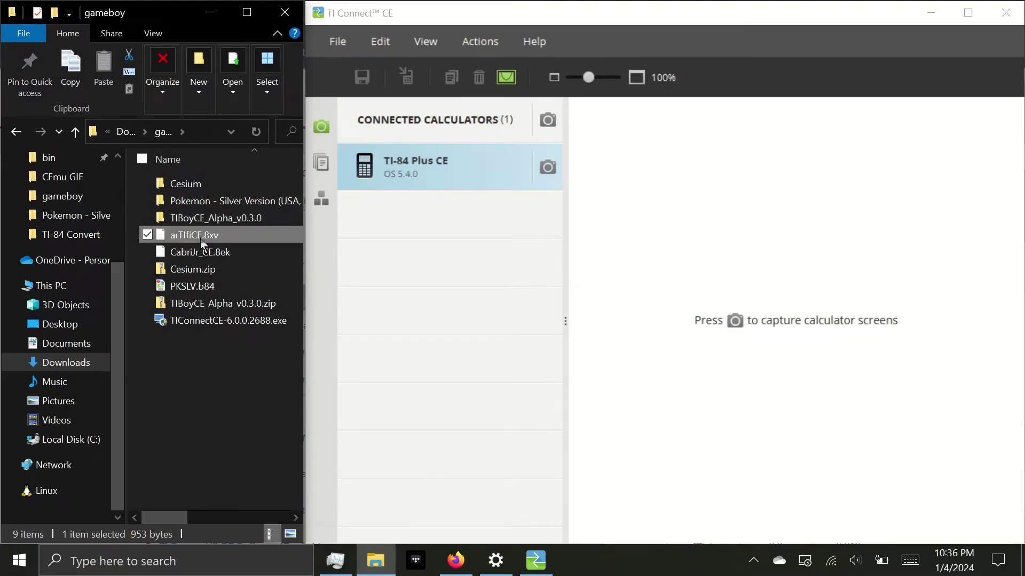
pyautogui.click(148, 252)
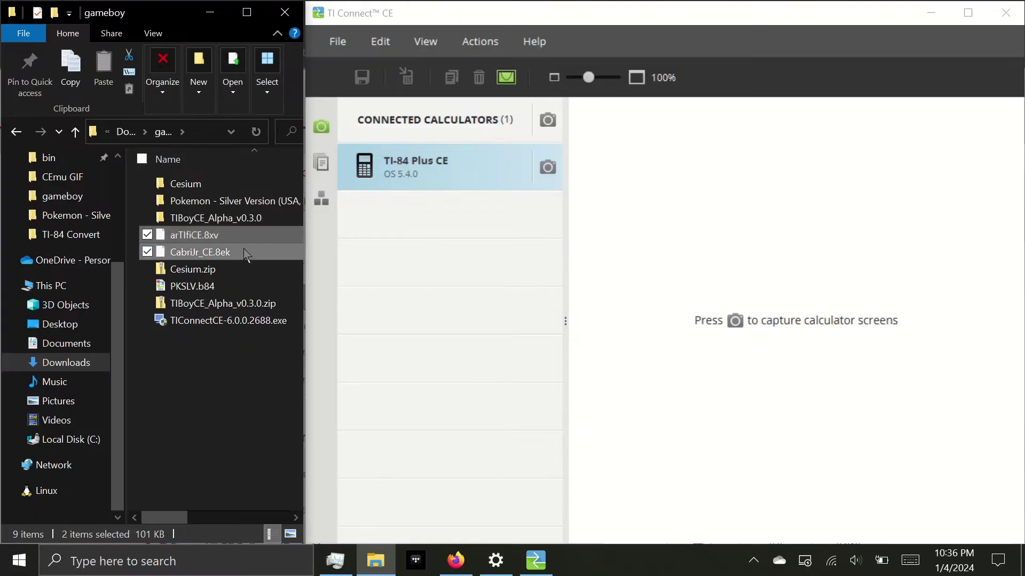
pyautogui.moveTo(155, 253); pyautogui.dragTo(460, 176)
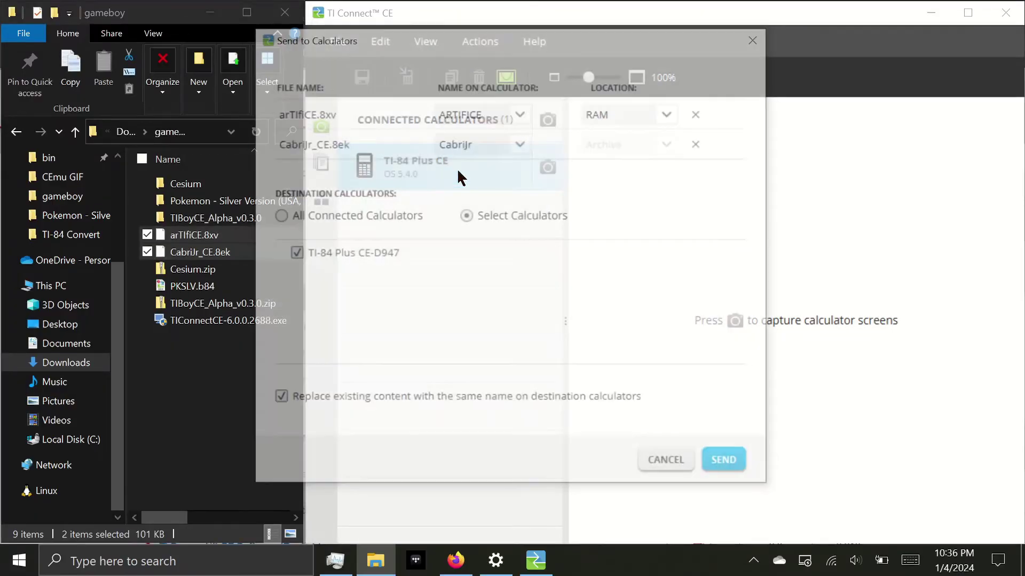
pyautogui.click(671, 113)
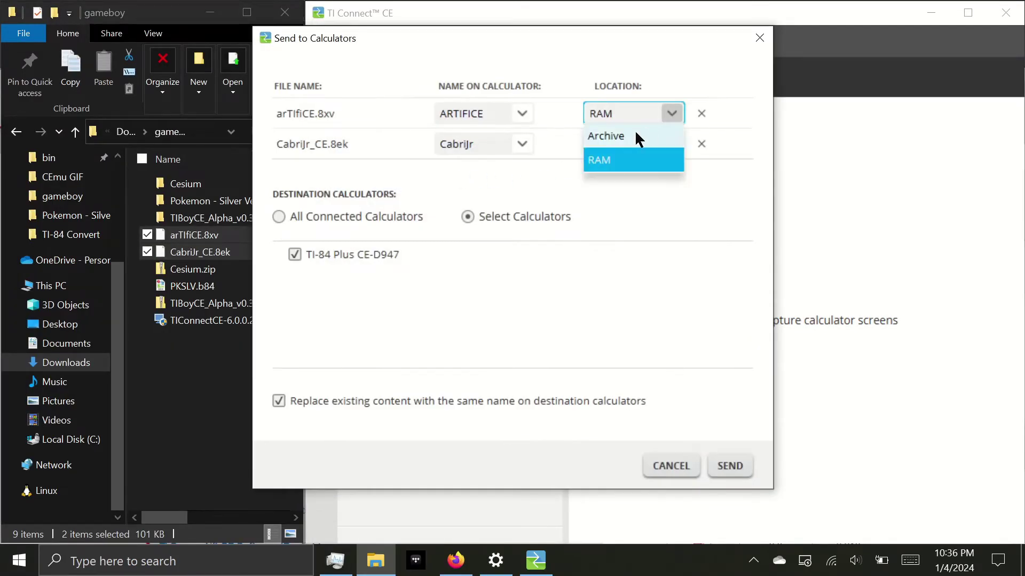
pyautogui.click(639, 140)
pyautogui.click(748, 469)
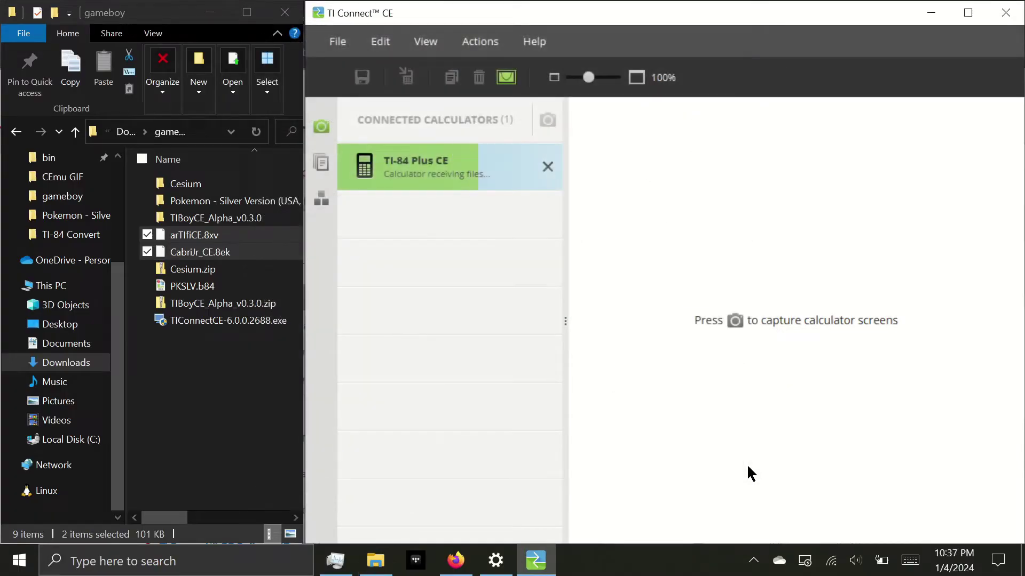
# Step: Transfer the PKSLV.b84 game bundle to all connected TI-84 Plus CE calculators
pyautogui.click(188, 287)
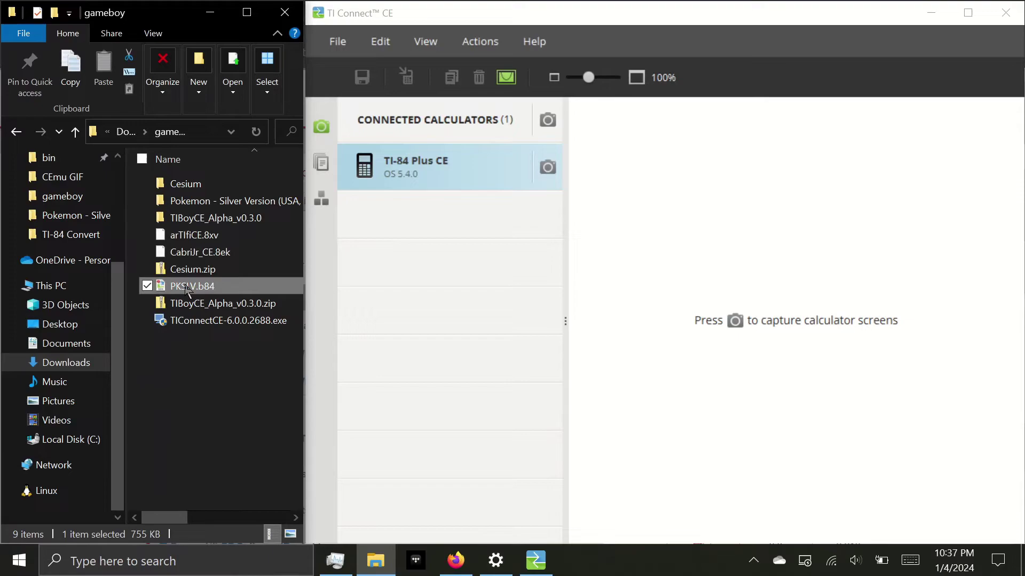
pyautogui.moveTo(188, 290); pyautogui.dragTo(457, 170)
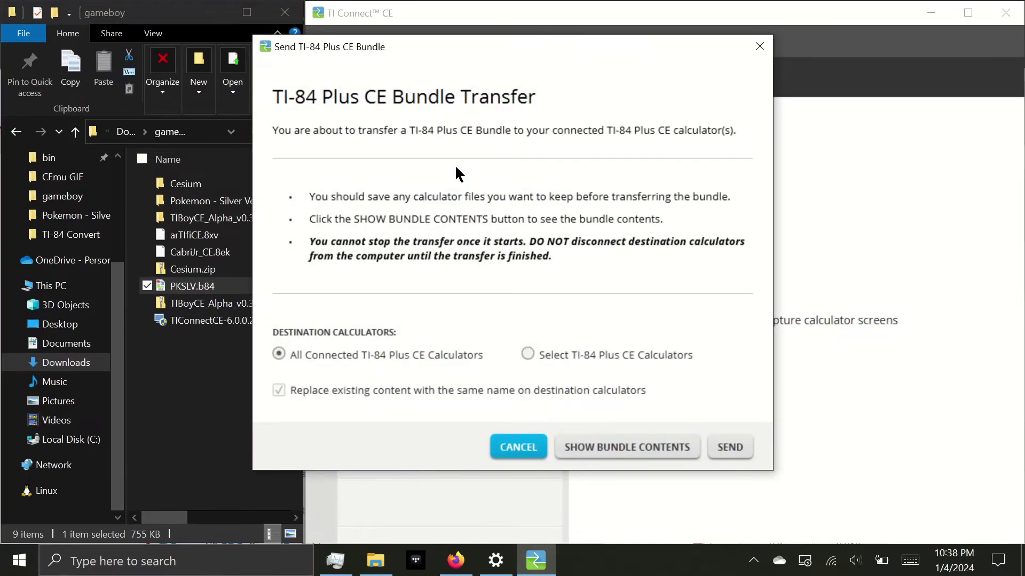
pyautogui.click(749, 450)
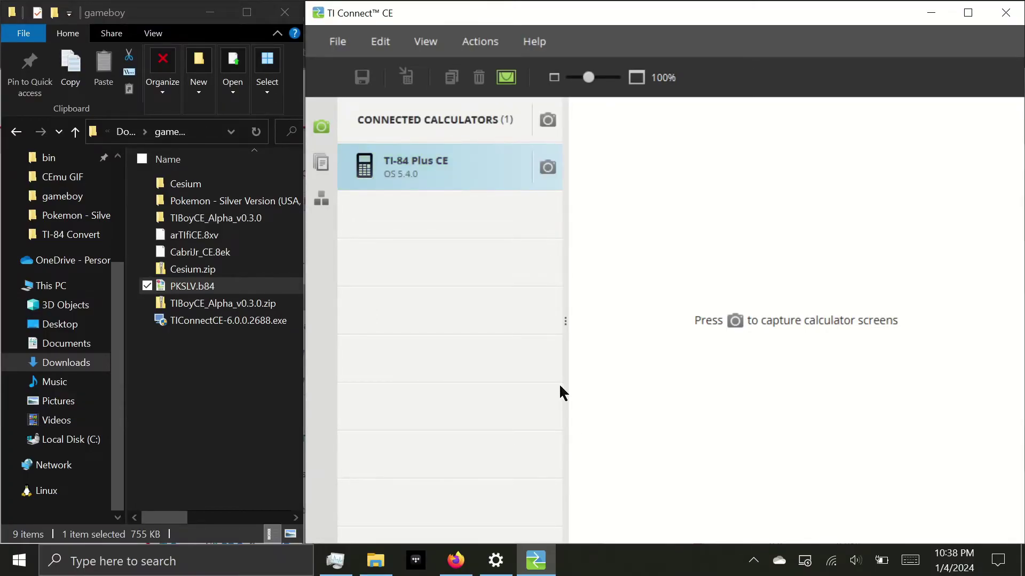
# Step: Look through the calculator's stored files and select the TIBOYCE protected program
pyautogui.click(319, 160)
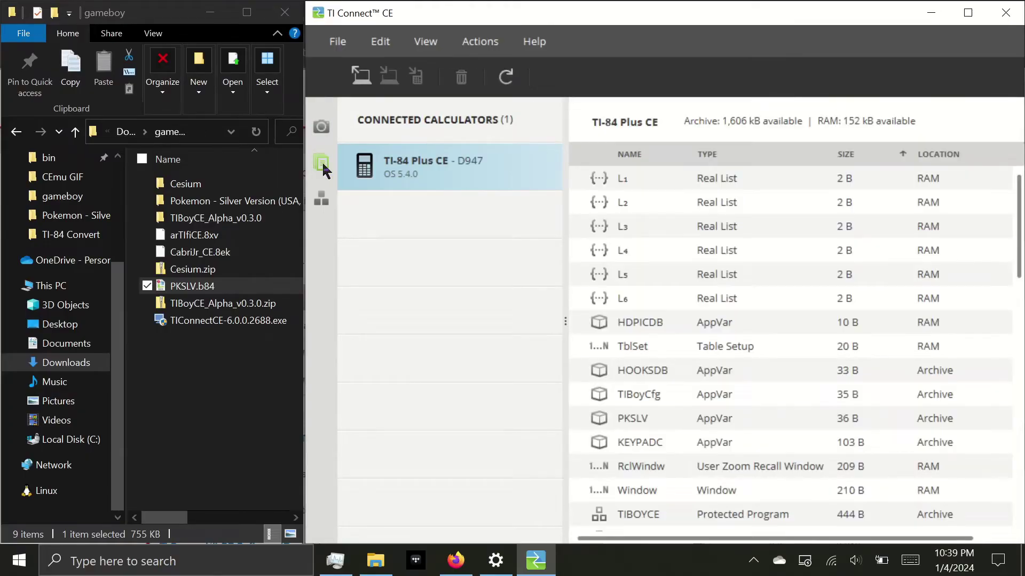
pyautogui.scroll(-3, 809, 340)
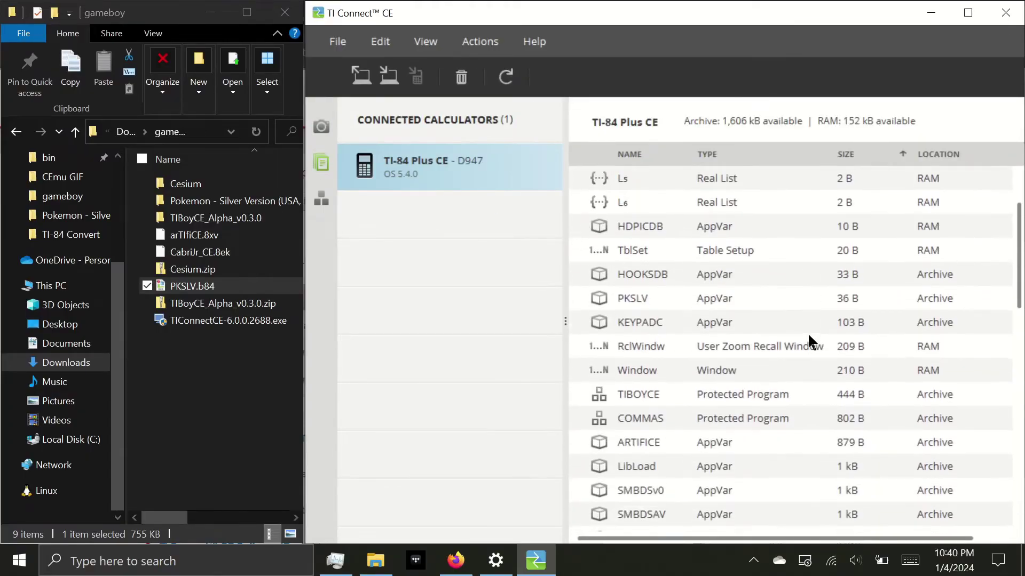
pyautogui.click(817, 315)
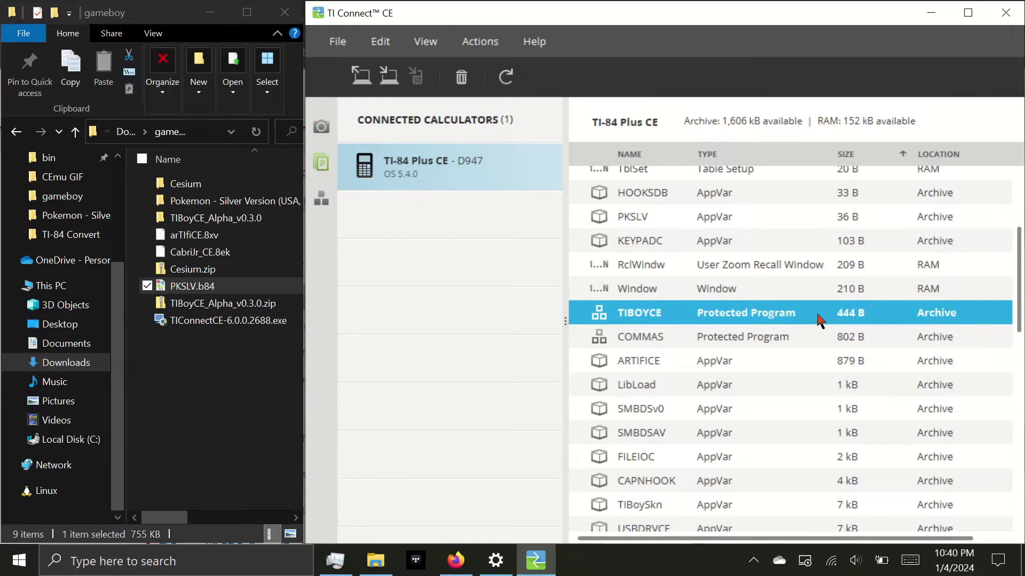
# Step: Check the calculator's file list for the required files, selecting ARTIFICE, TIBoySkn, CESIUM and TIBoyDat in turn
pyautogui.click(803, 367)
pyautogui.scroll(-3, 803, 367)
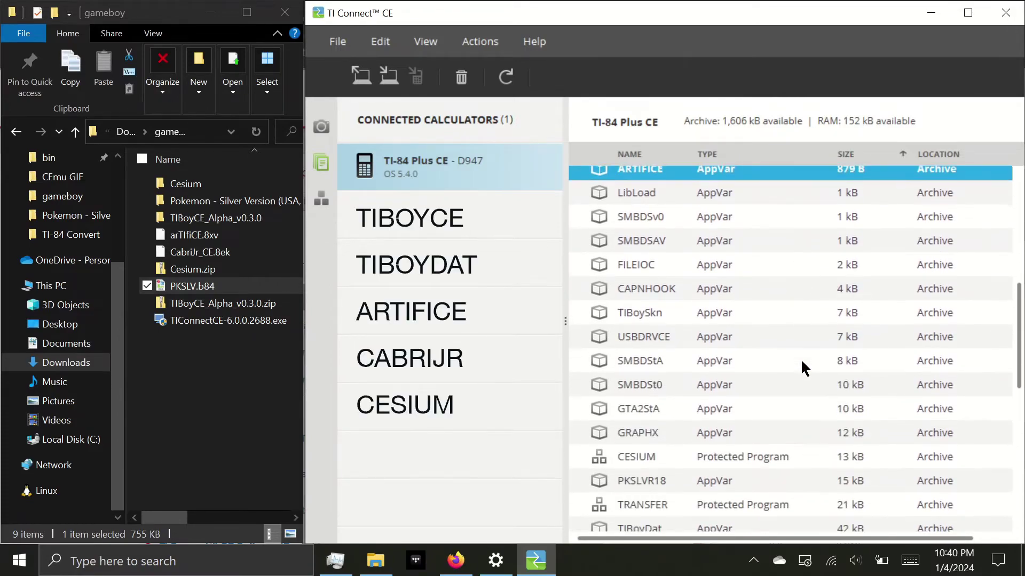
pyautogui.click(803, 314)
pyautogui.scroll(-2, 803, 316)
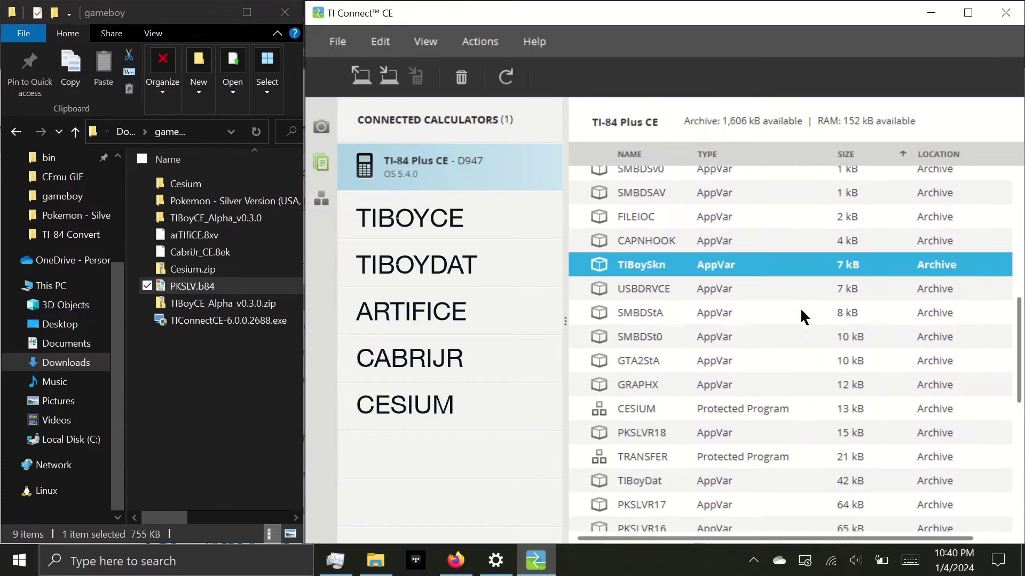
pyautogui.click(816, 349)
pyautogui.scroll(-3, 815, 350)
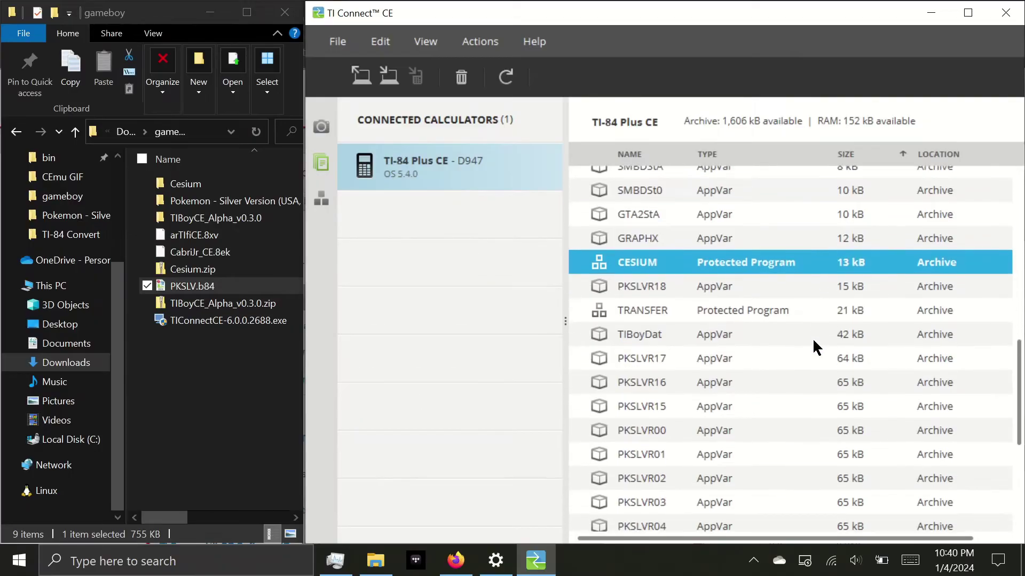
pyautogui.click(813, 347)
pyautogui.scroll(-3, 814, 346)
pyautogui.click(789, 222)
pyautogui.scroll(-2, 801, 350)
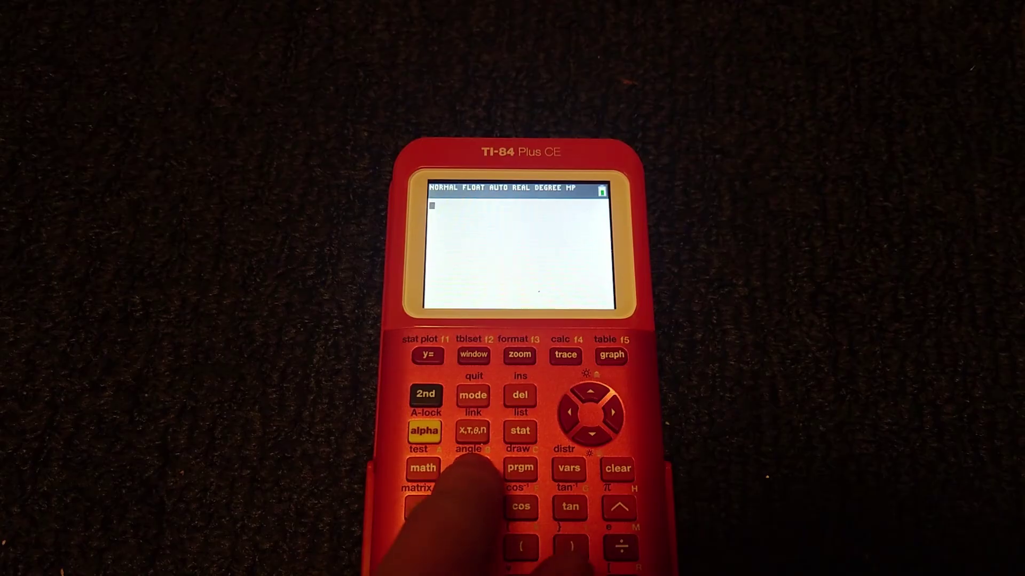
pyautogui.click(472, 468)
pyautogui.click(591, 433)
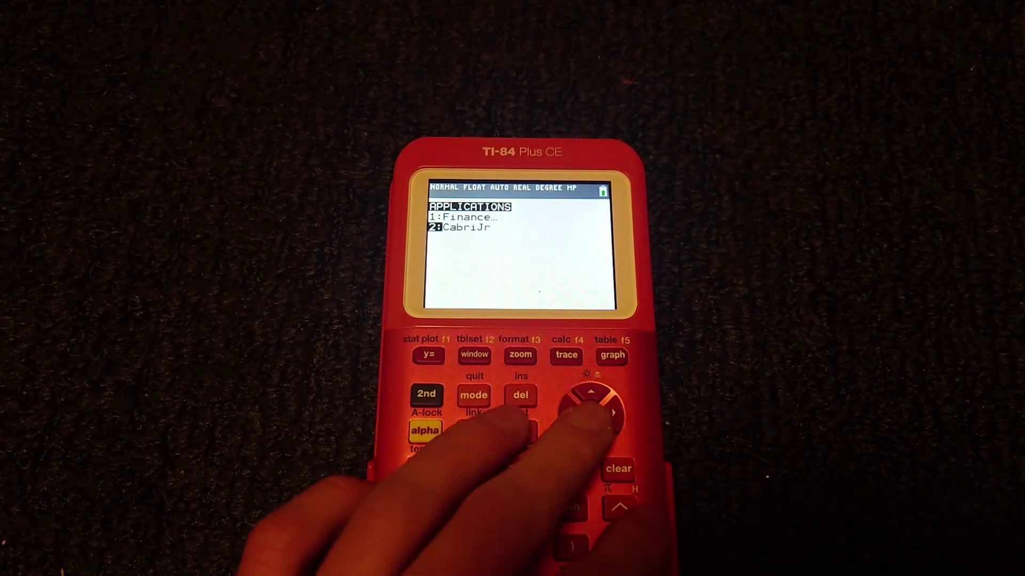
pyautogui.press('Return')
pyautogui.press('Return')
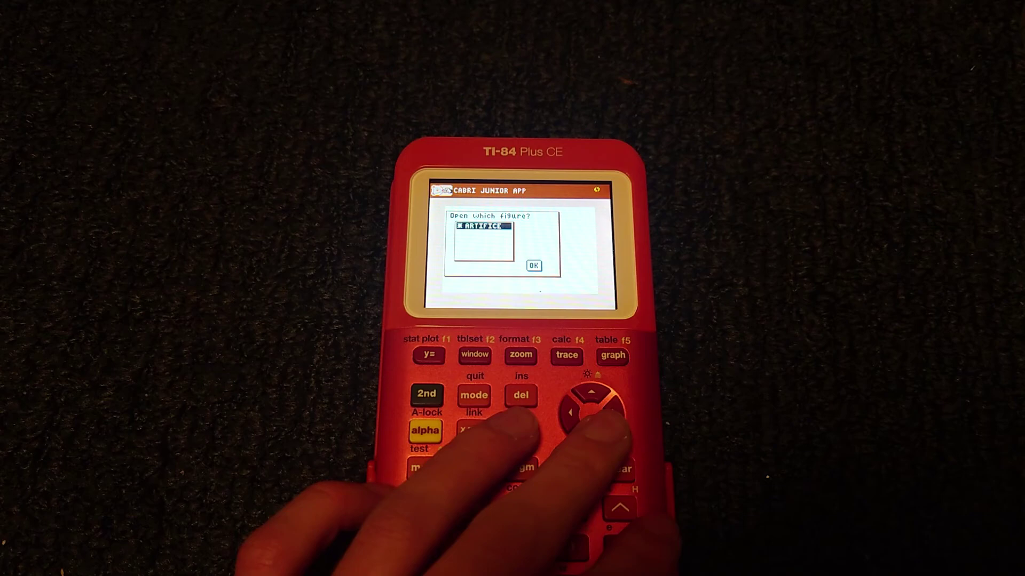
pyautogui.press('Return')
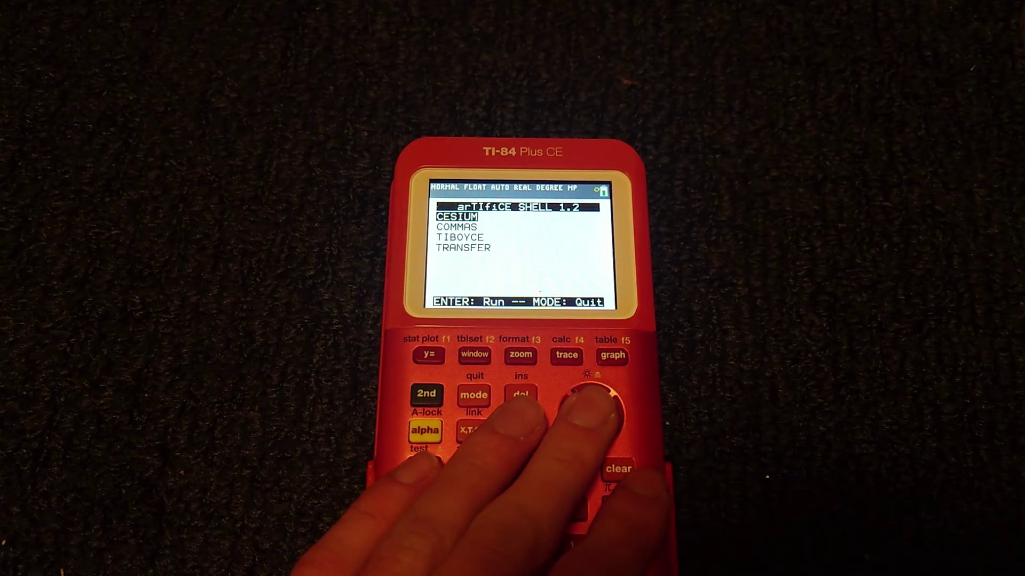
pyautogui.press('Down')
pyautogui.press('Down')
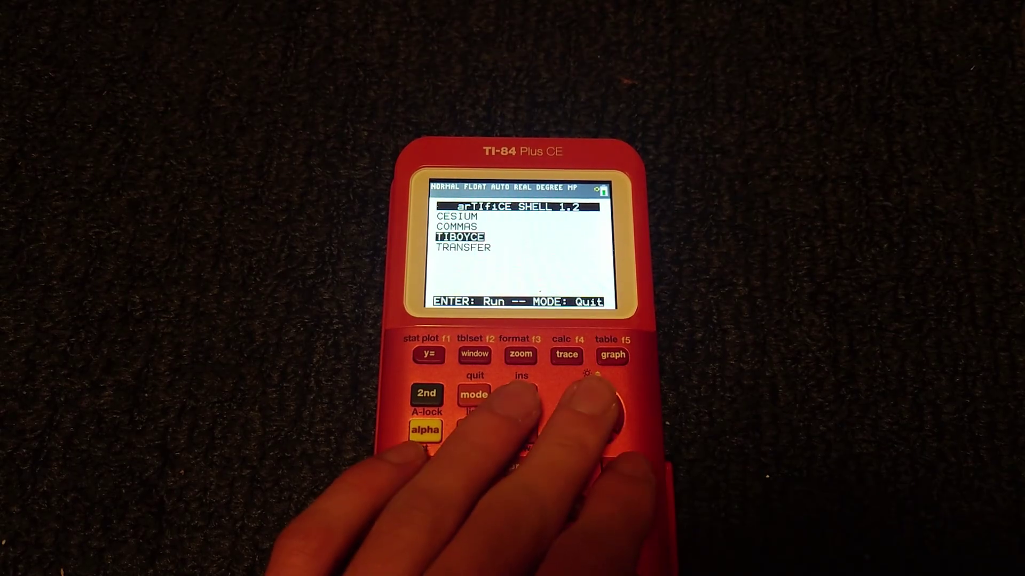
pyautogui.press('Up')
pyautogui.press('Up')
pyautogui.press('Return')
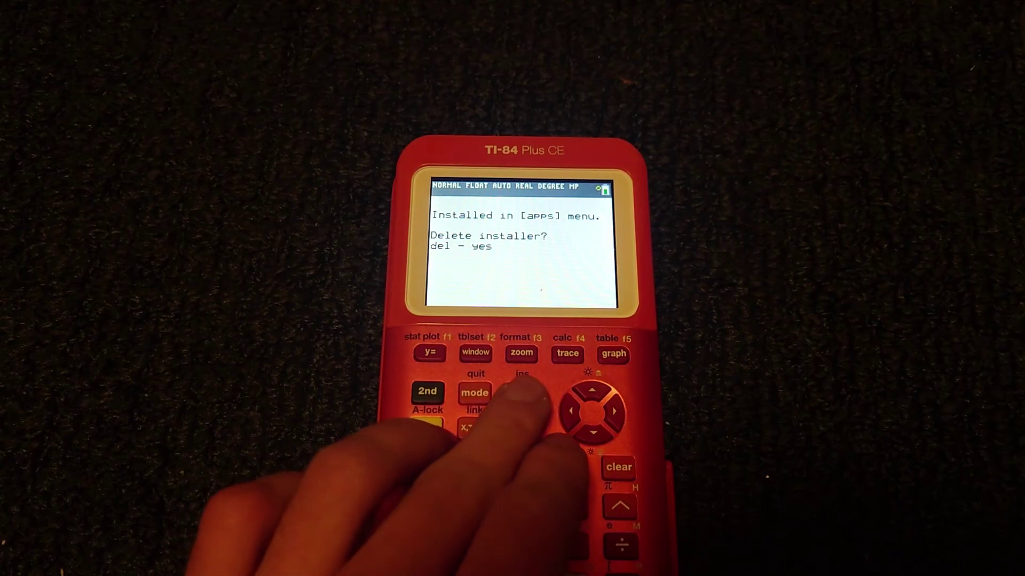
pyautogui.press('Delete')
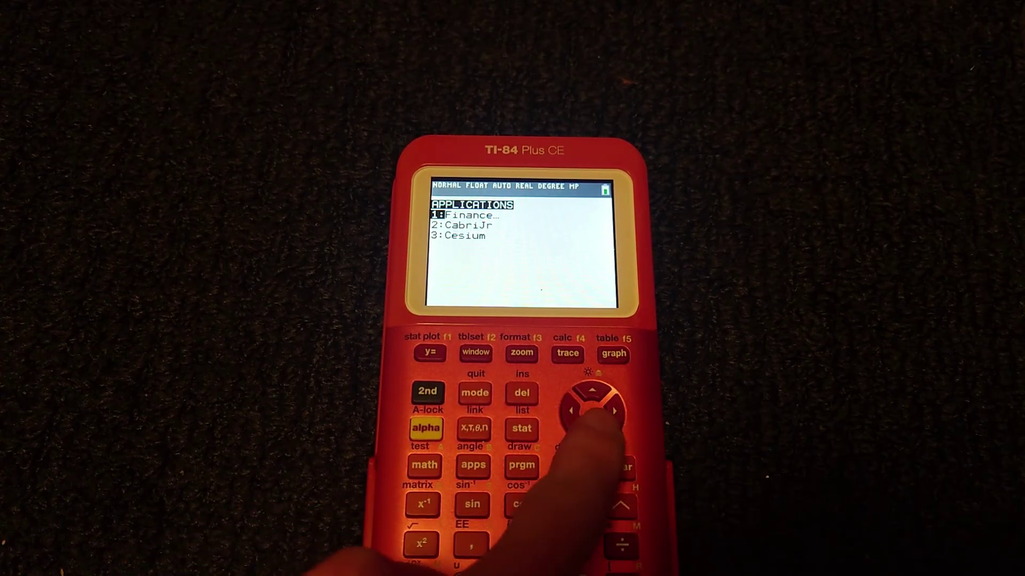
pyautogui.press('Return')
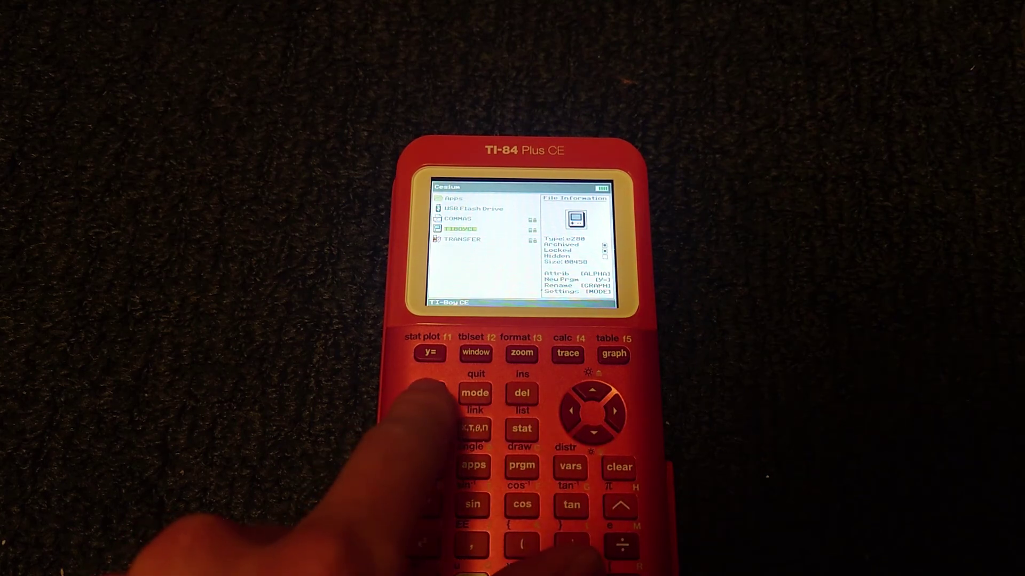
pyautogui.press('Return')
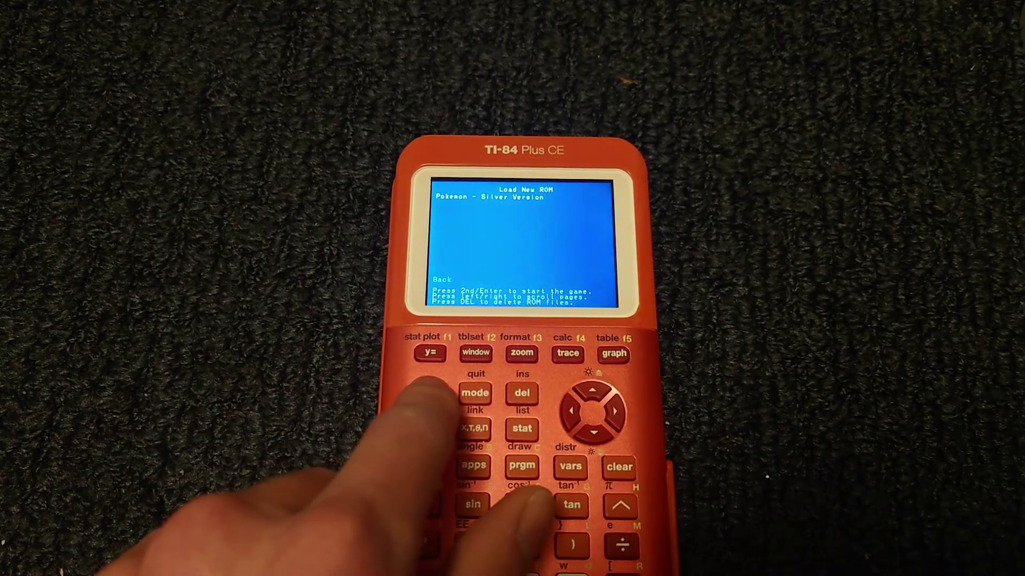
pyautogui.click(429, 392)
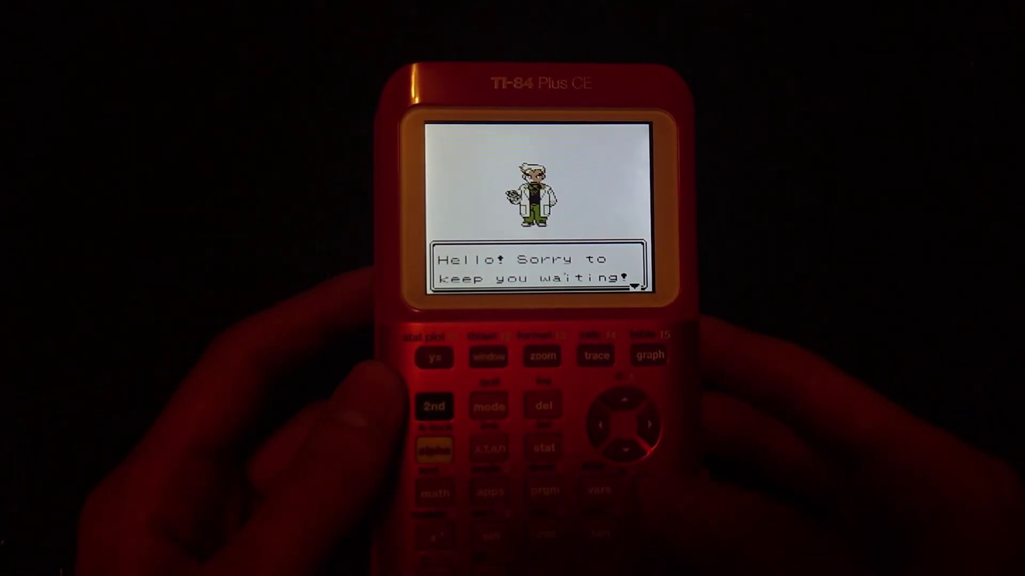
pyautogui.press('Clear')
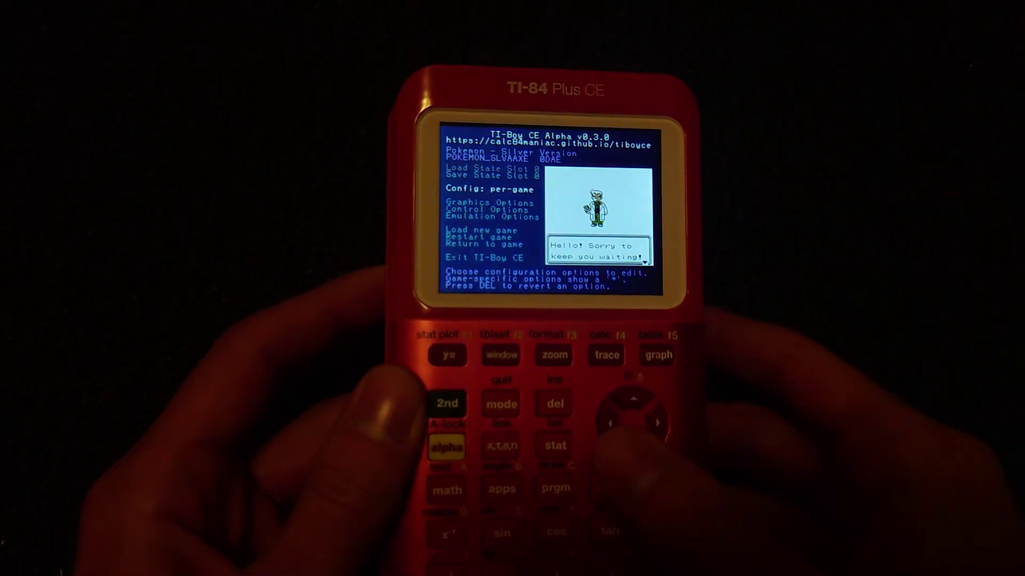
pyautogui.press('Down')
pyautogui.press('Down')
pyautogui.press('Down')
pyautogui.press('Down')
pyautogui.press('Down')
pyautogui.press('Down')
pyautogui.press('Down')
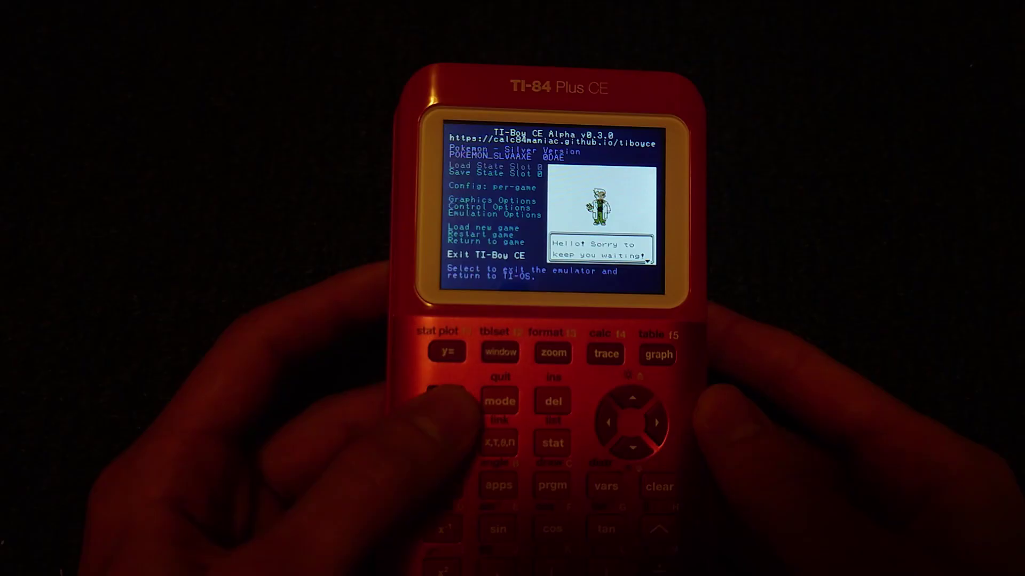
pyautogui.press('Return')
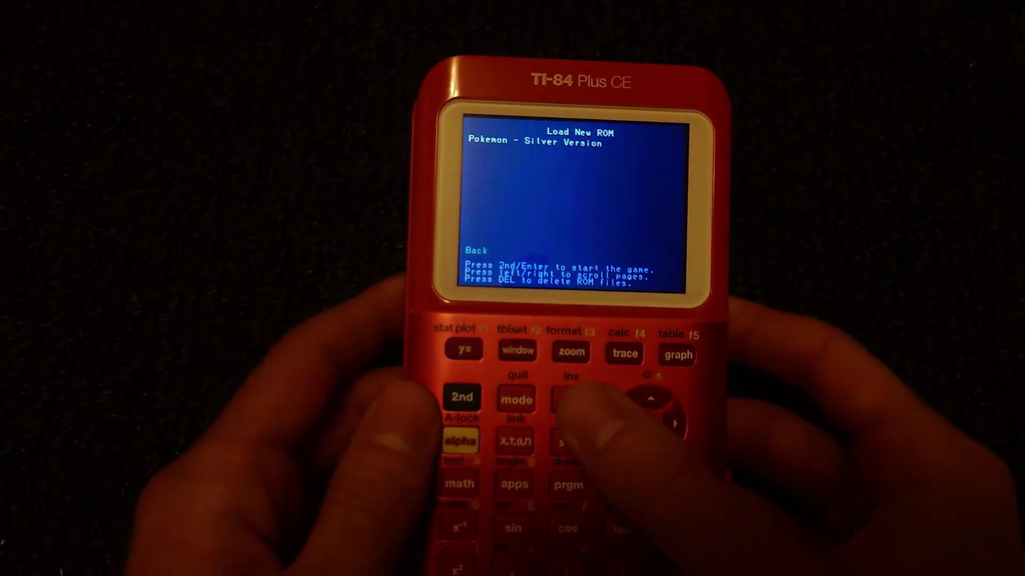
pyautogui.press('Delete')
pyautogui.press('Down')
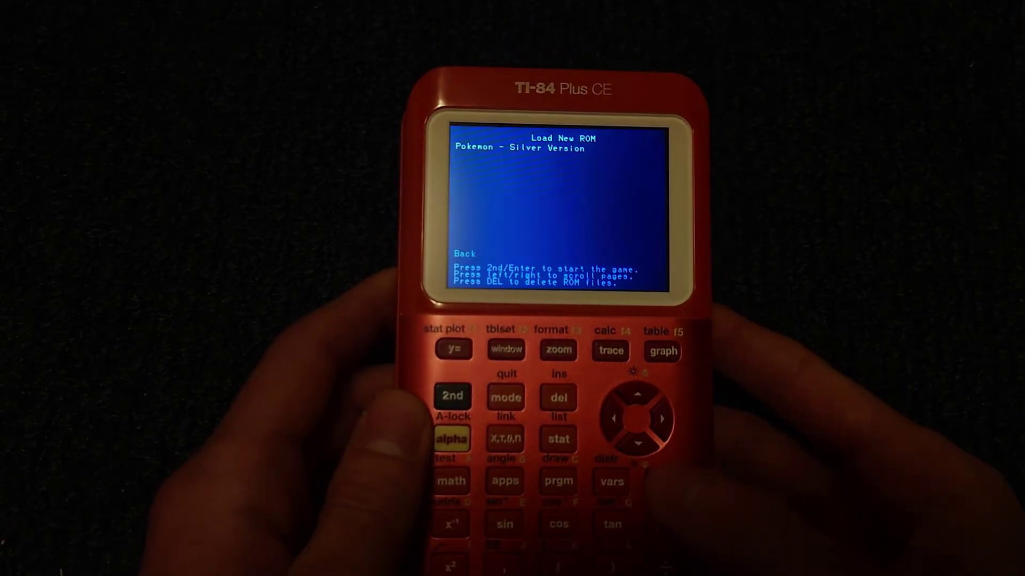
pyautogui.press('Escape')
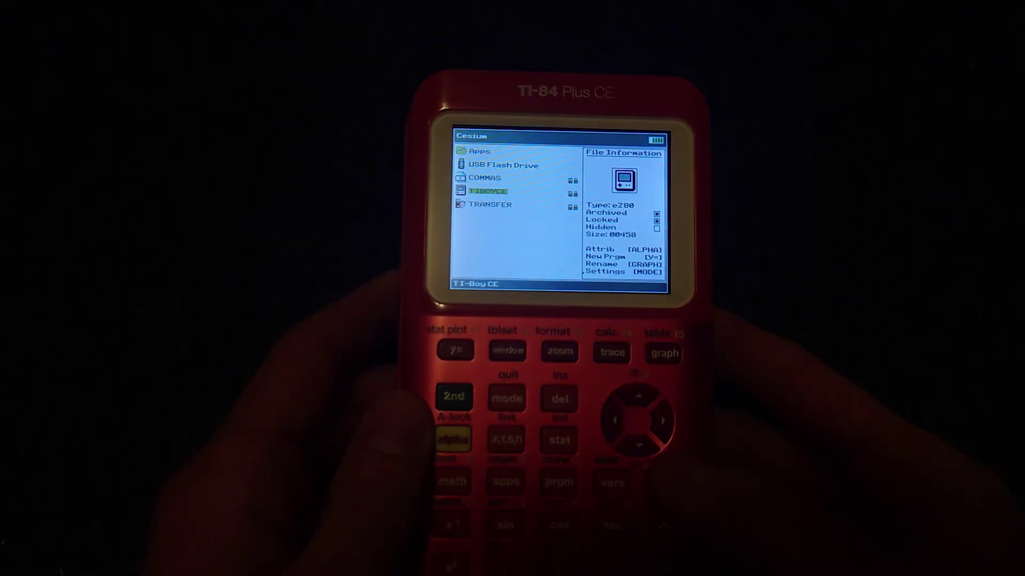